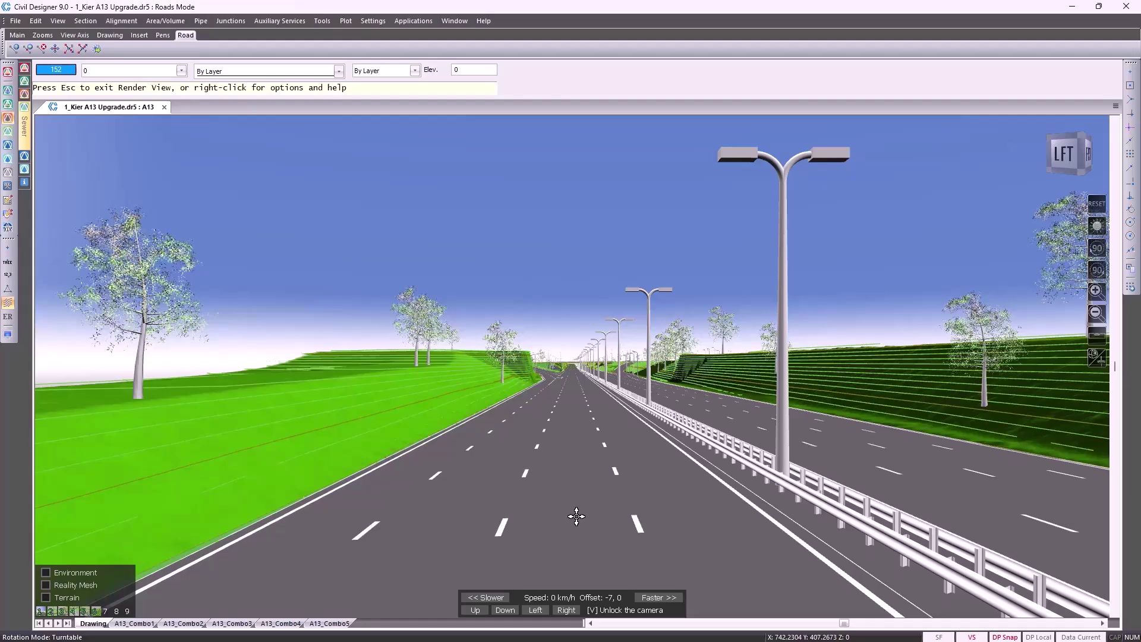
Drive along the A13 motorway past the overpass toward the blue lorry, accelerating to 180 km/h.
key(Up)
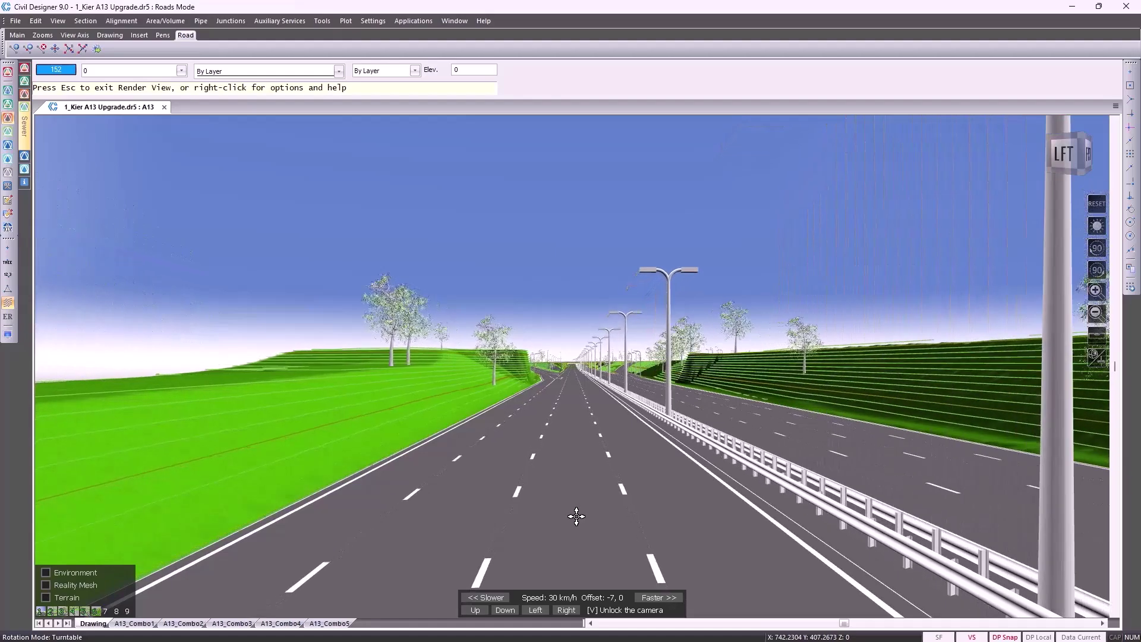
key(Up)
key(Up)
key(Up)
key(Up)
key(Up)
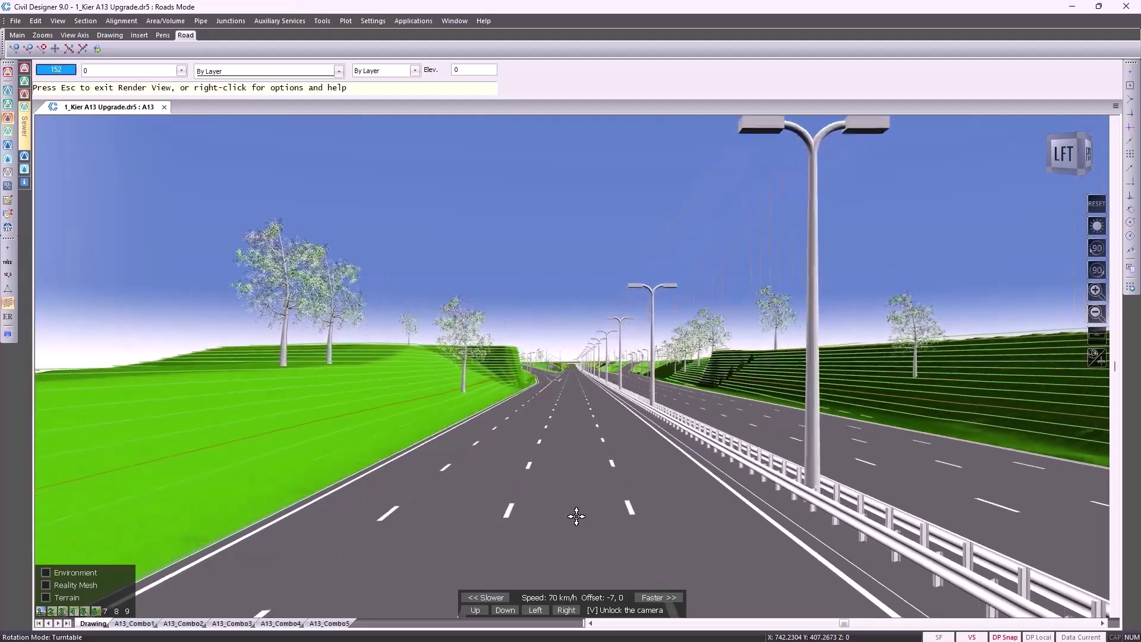
key(Up)
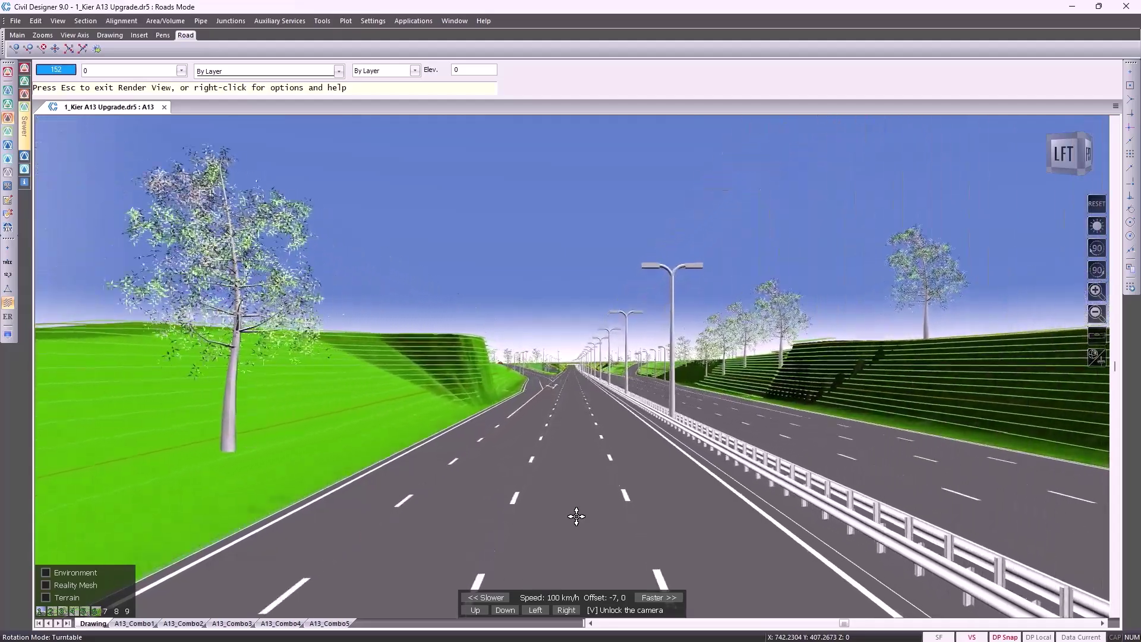
key(Up)
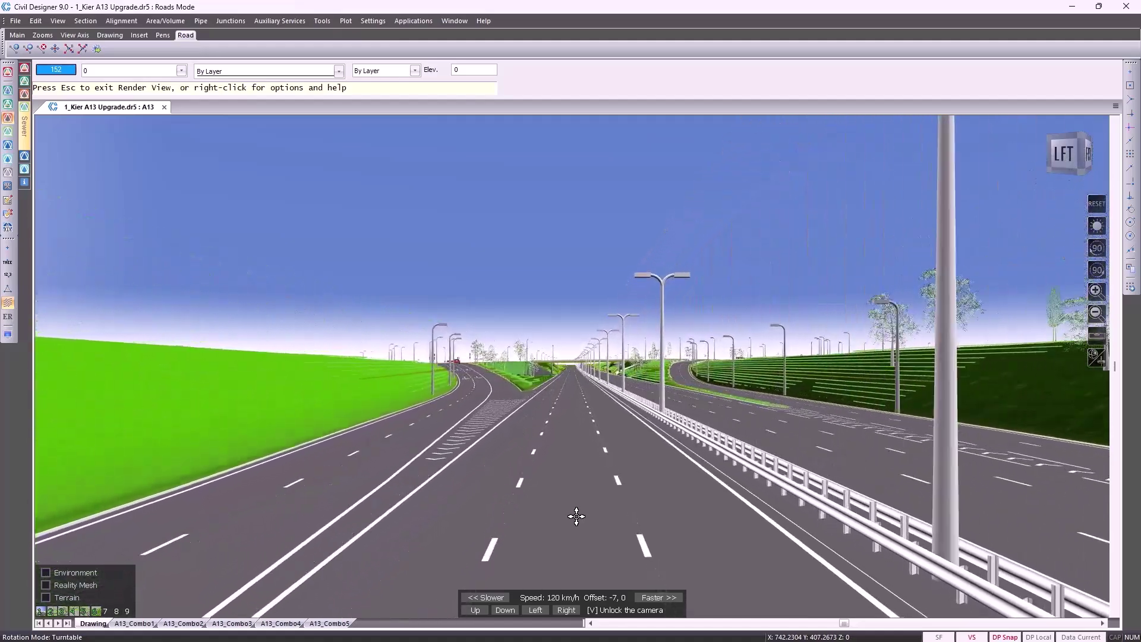
key(Up)
key(Up)
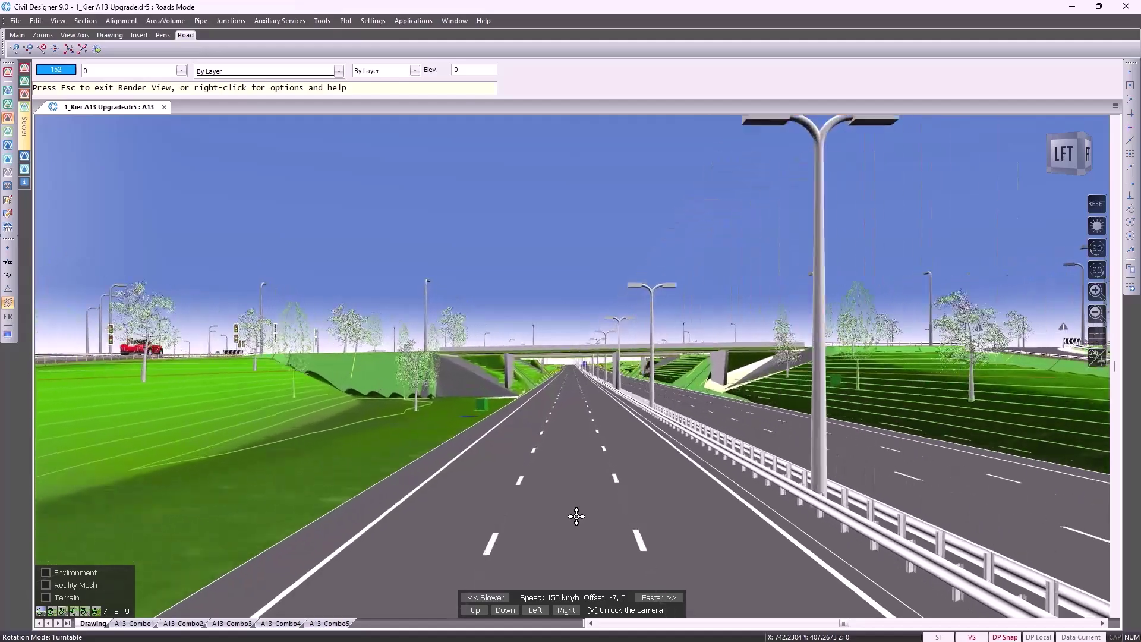
key(Up)
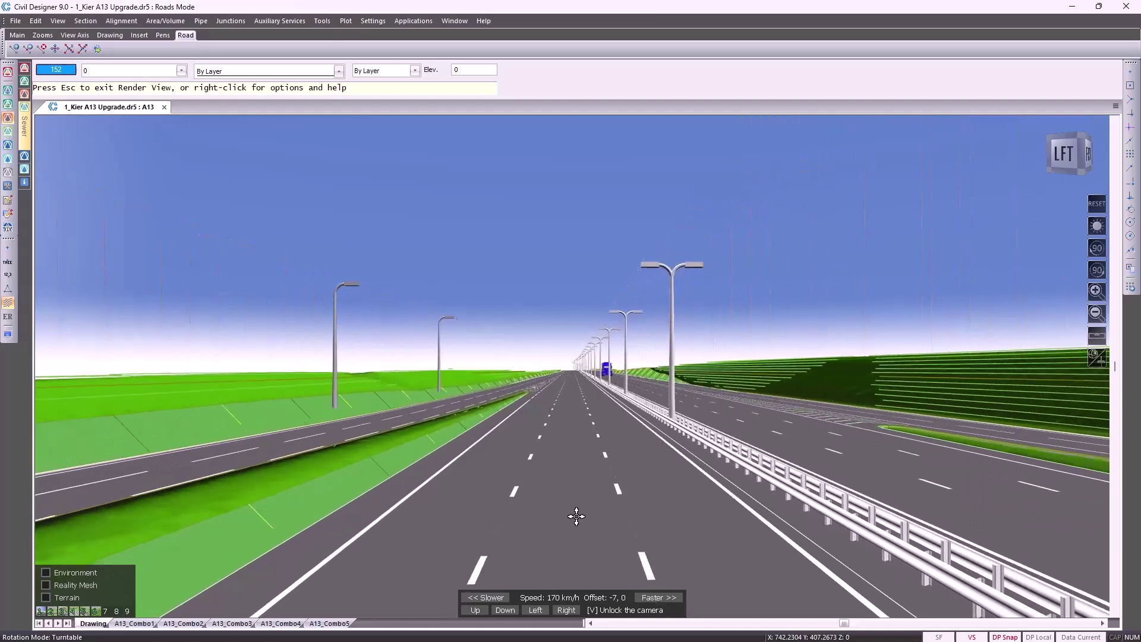
scroll(577, 516, up, 1)
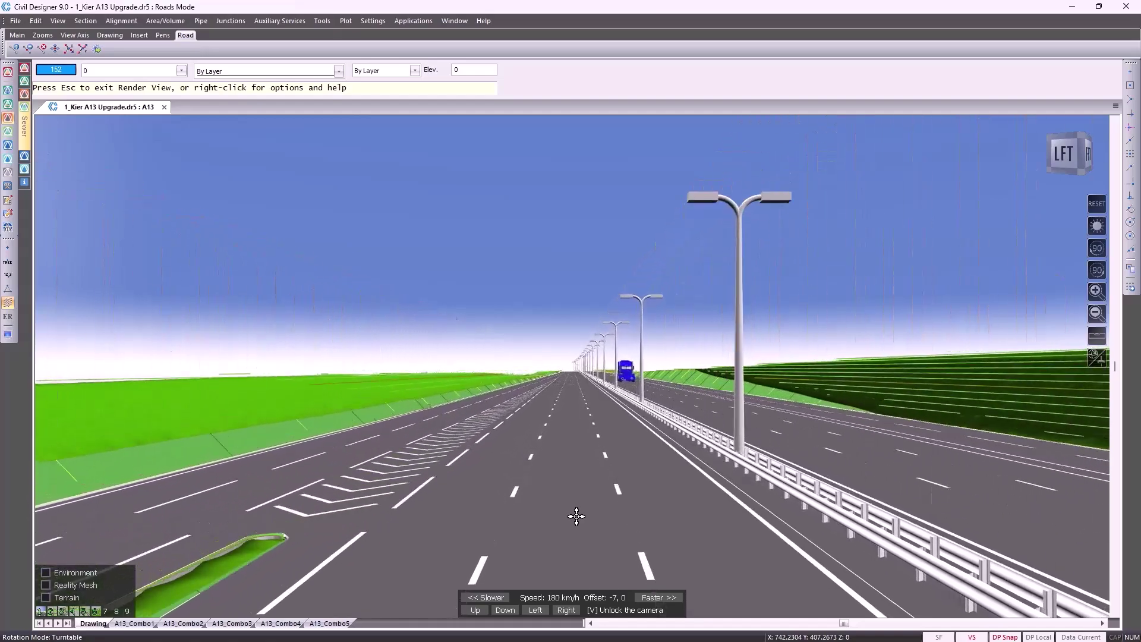
Drop the camera below the road, lock it to the path, and cruise at 20 km/h past the buried pipes.
key(Down)
key(Down)
key(Down)
key(Down)
key(Down)
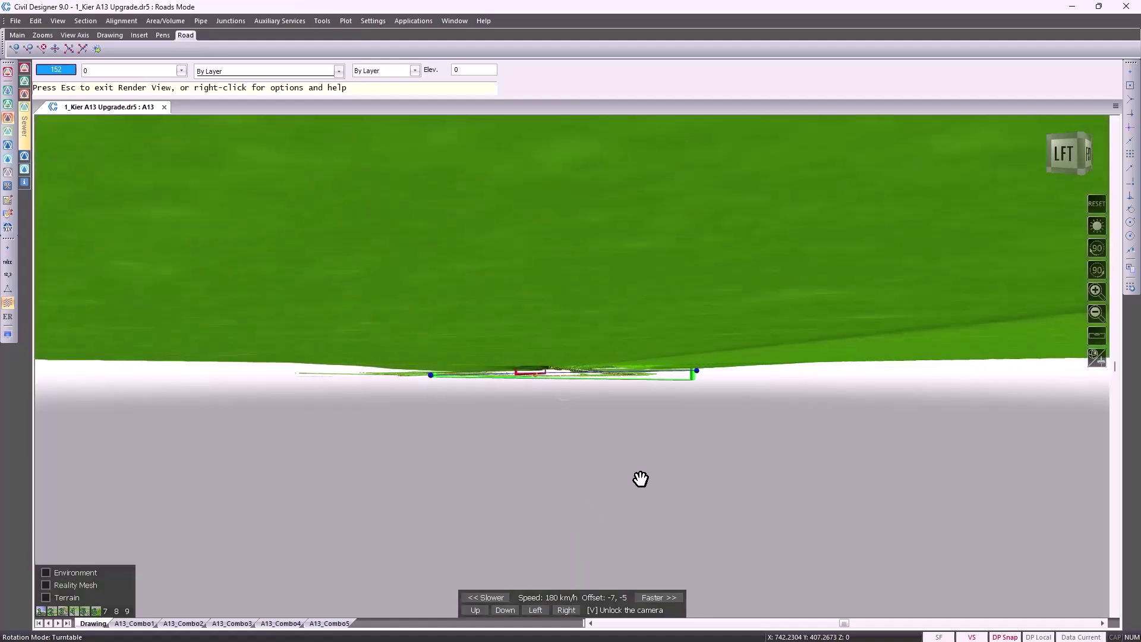
scroll(641, 479, down, 3)
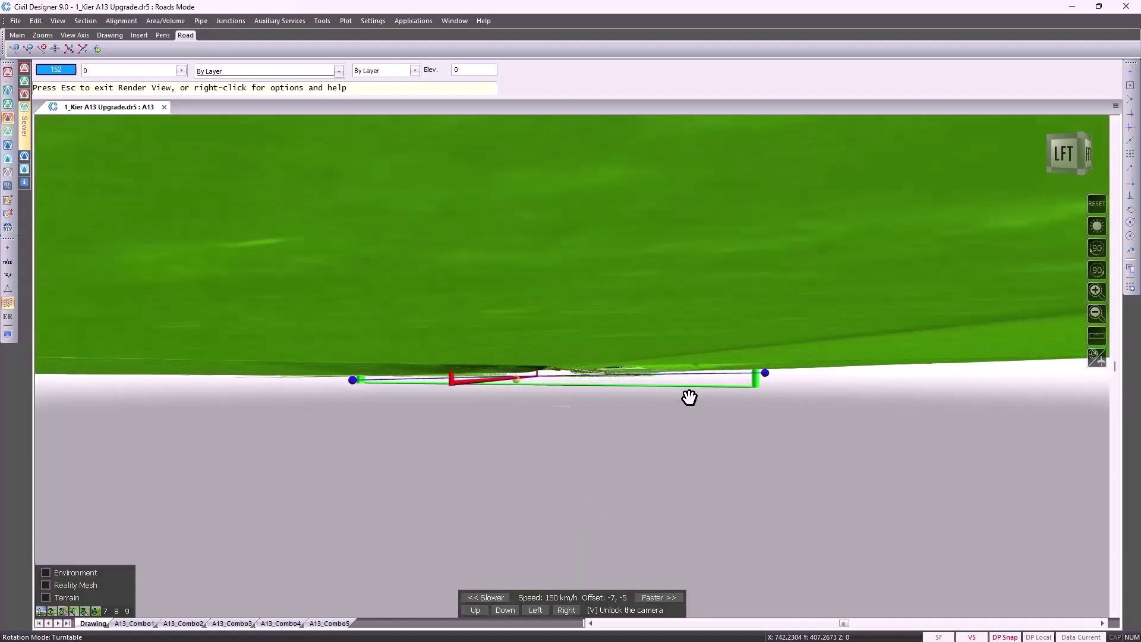
scroll(689, 397, down, 7)
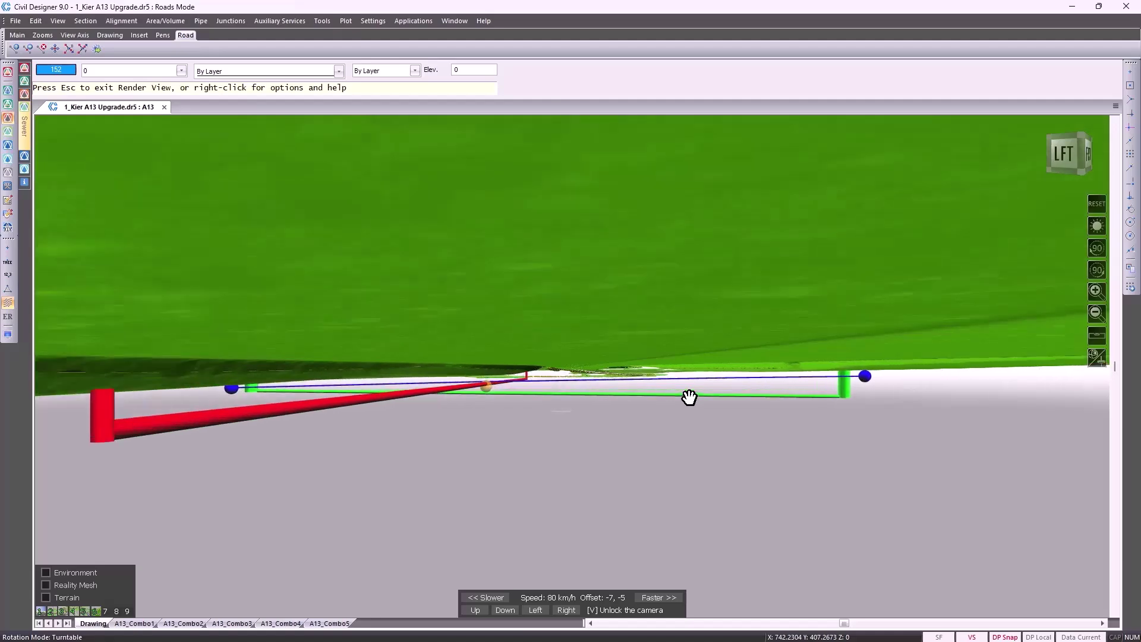
scroll(689, 397, down, 2)
key(v)
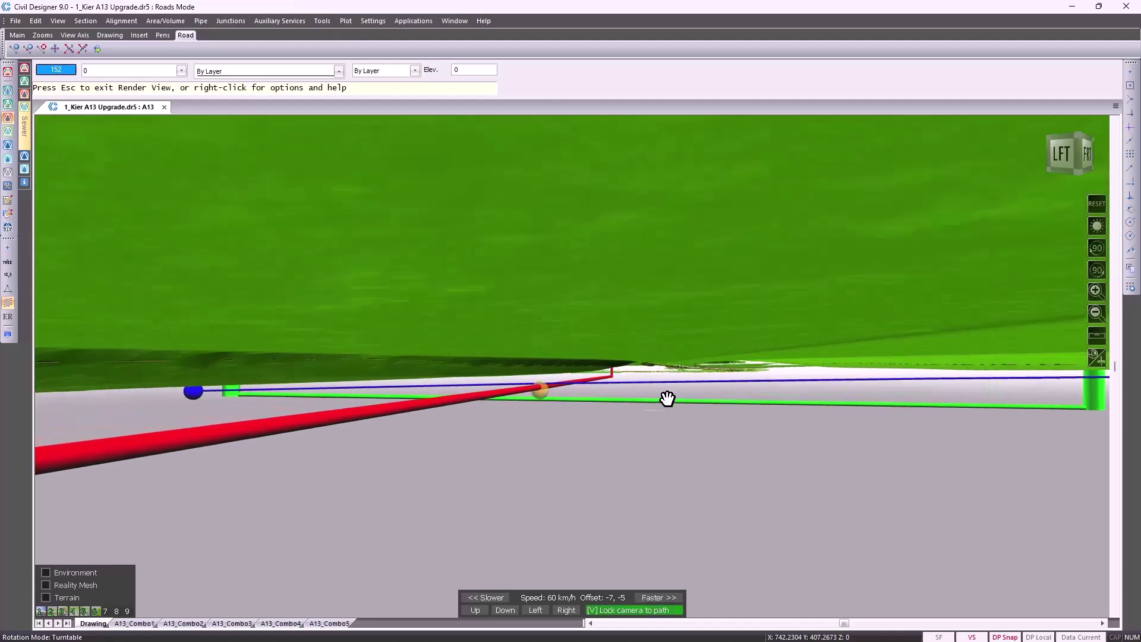
key(Down)
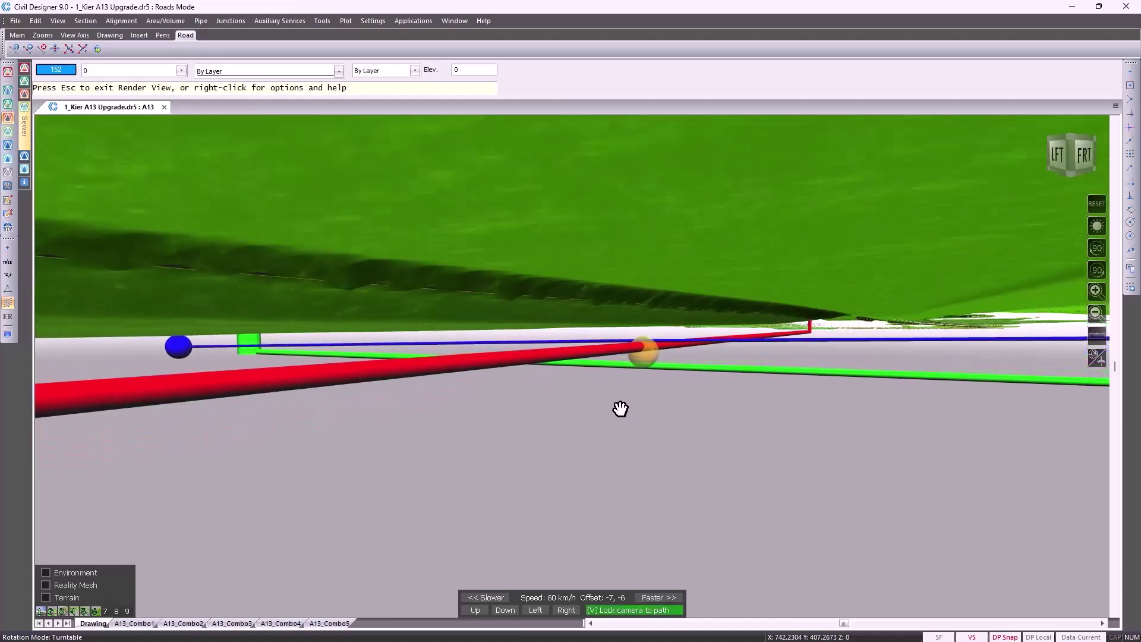
scroll(620, 409, down, 4)
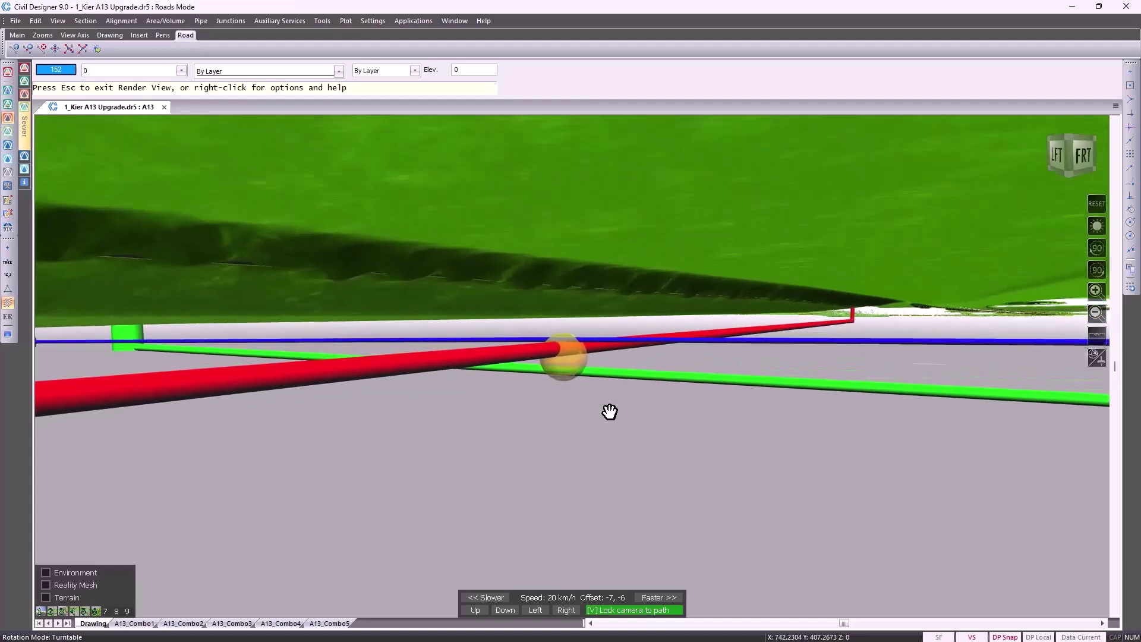
key(Down)
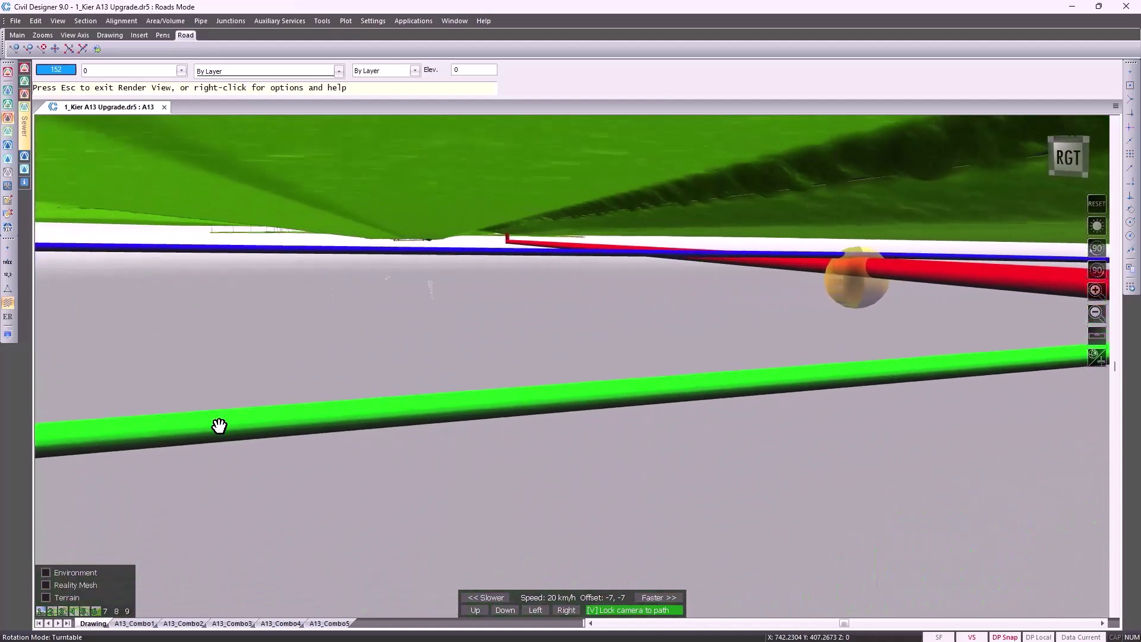
key(Up)
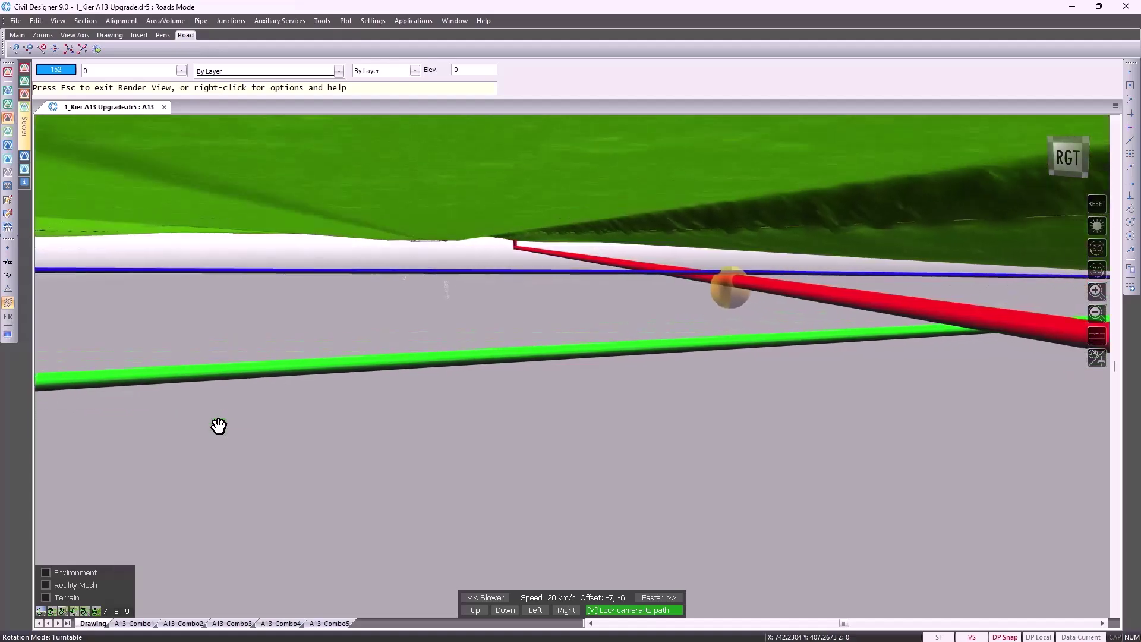
Lift the camera to offset -5, 15, unlock it from the path, and fly along at 200 km/h.
key(Up)
key(Up)
key(Up)
key(Up)
key(Up)
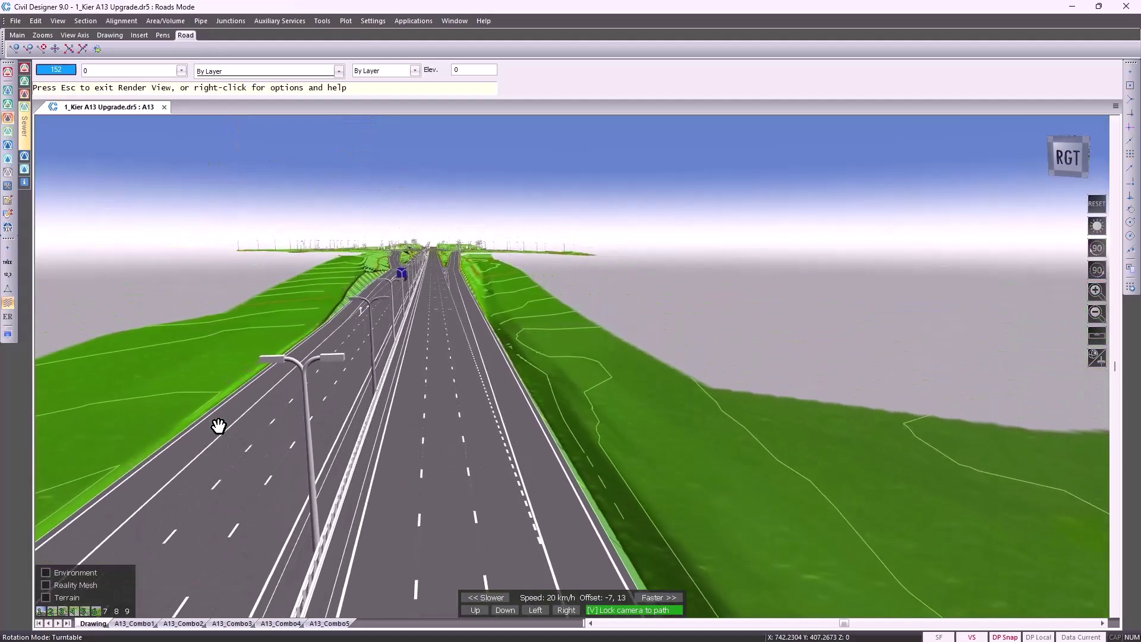
drag(234, 431, 667, 443)
key(Page_Up)
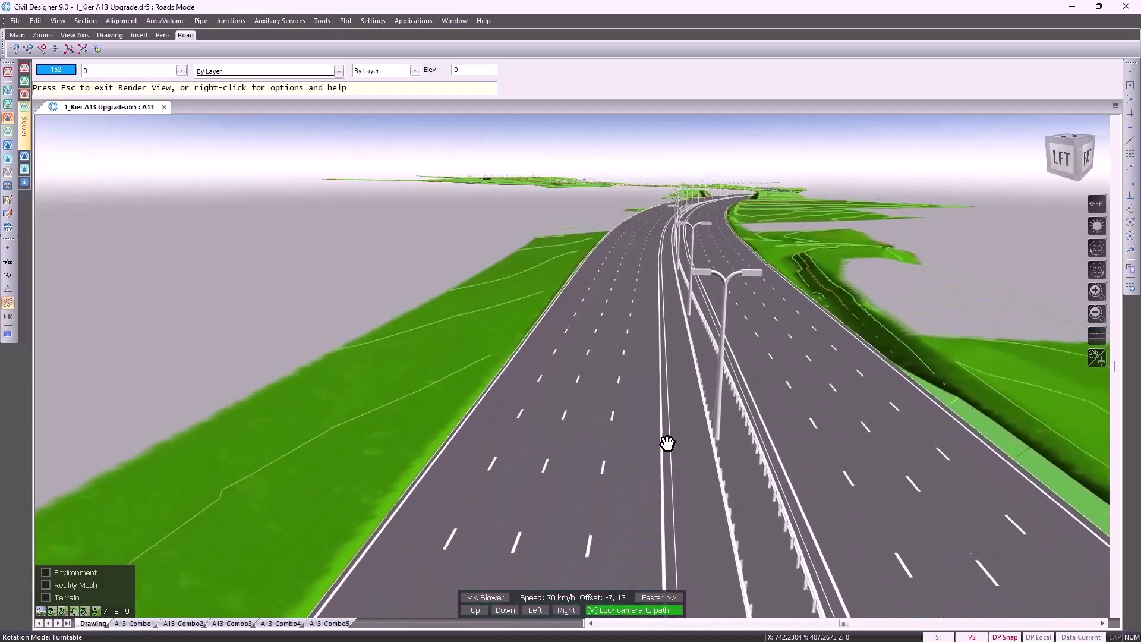
key(v)
key(plus)
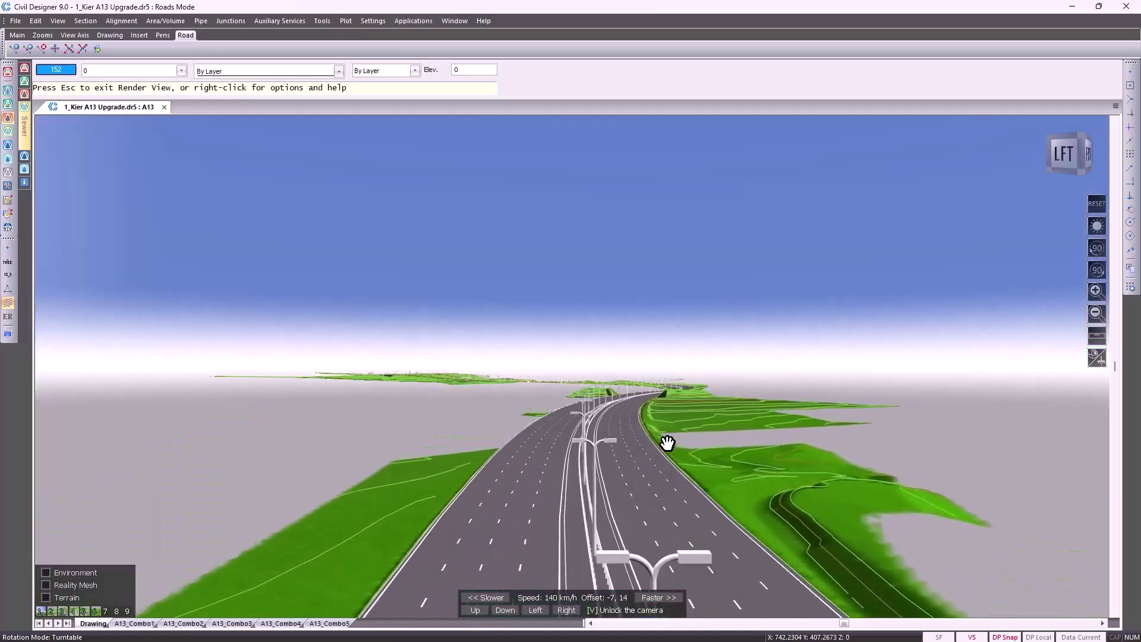
key(plus)
key(Right)
key(Right)
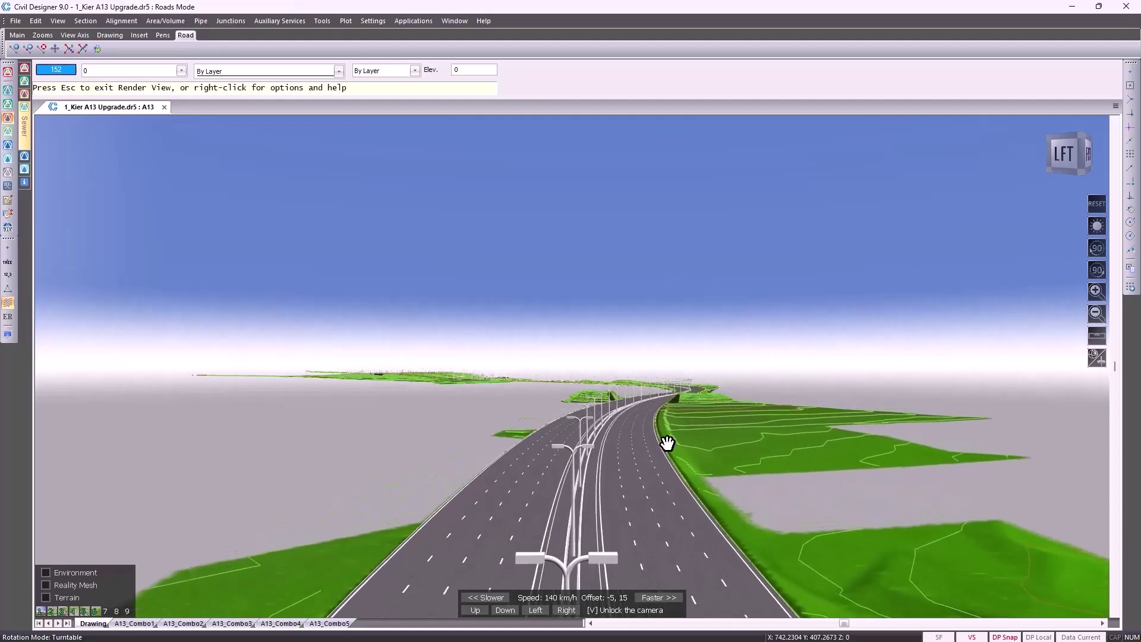
key(plus)
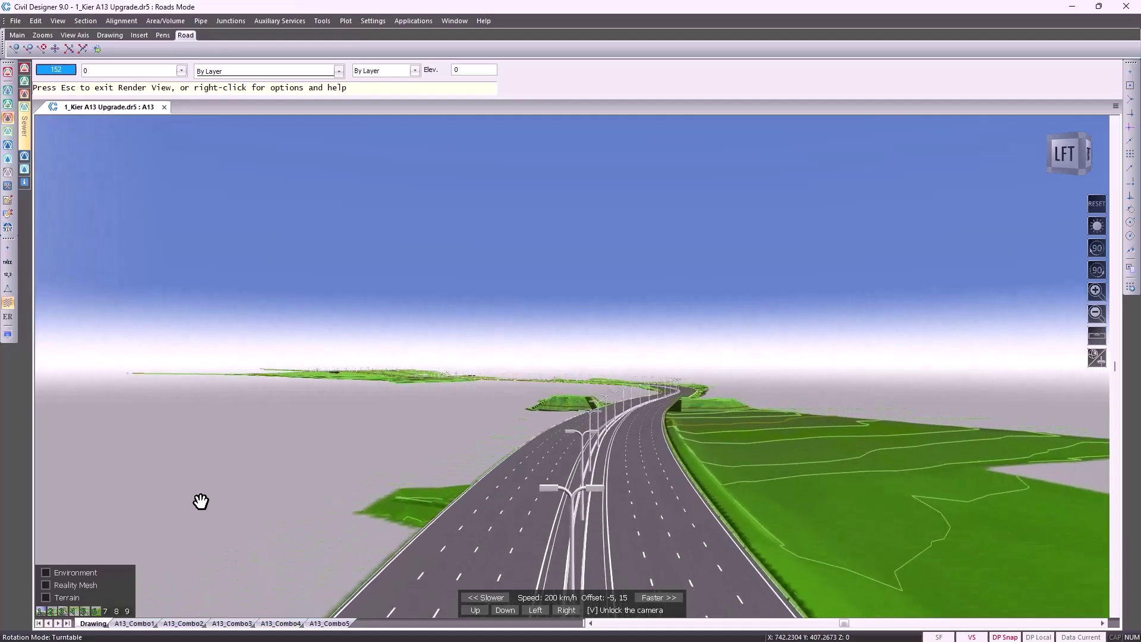
Turn on environment effects and try the Dawn and Sunny presets.
click(46, 574)
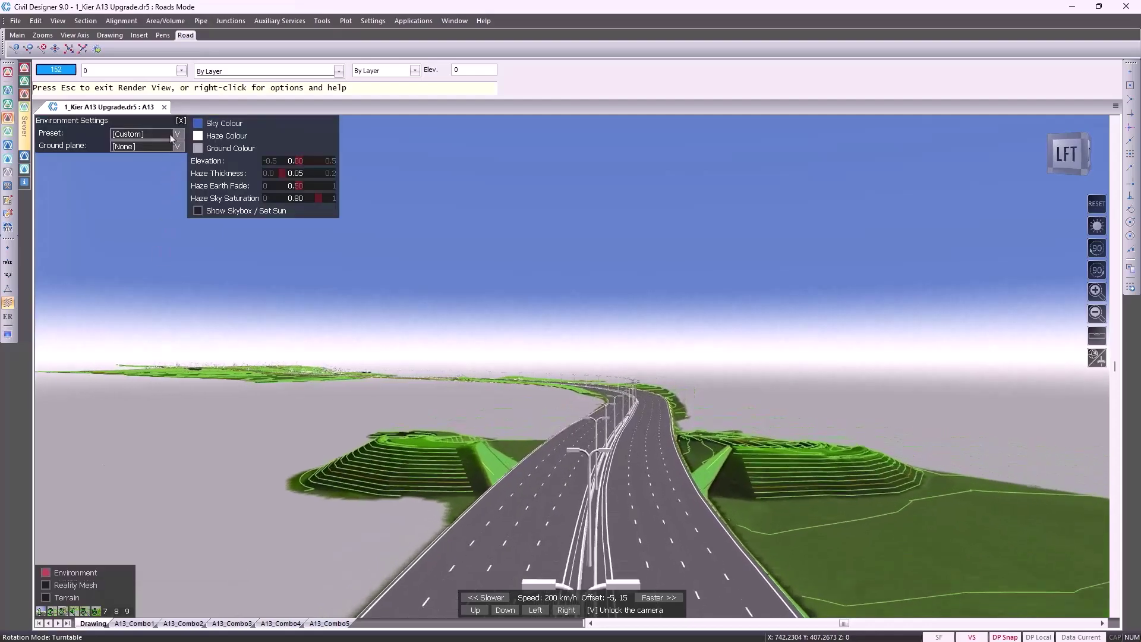
click(172, 137)
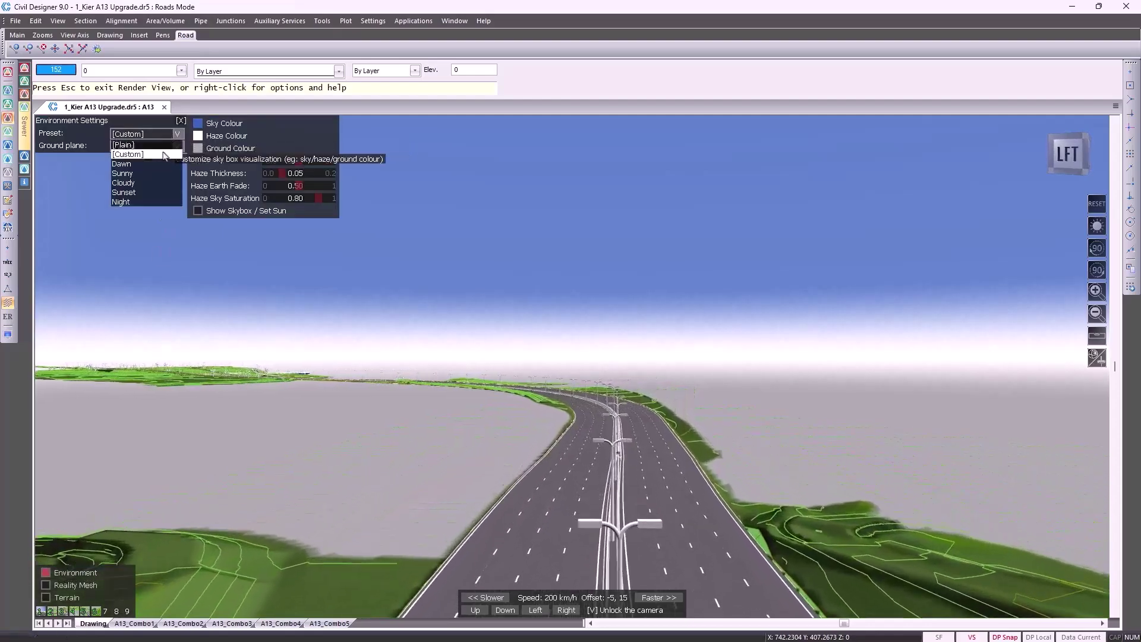
click(165, 164)
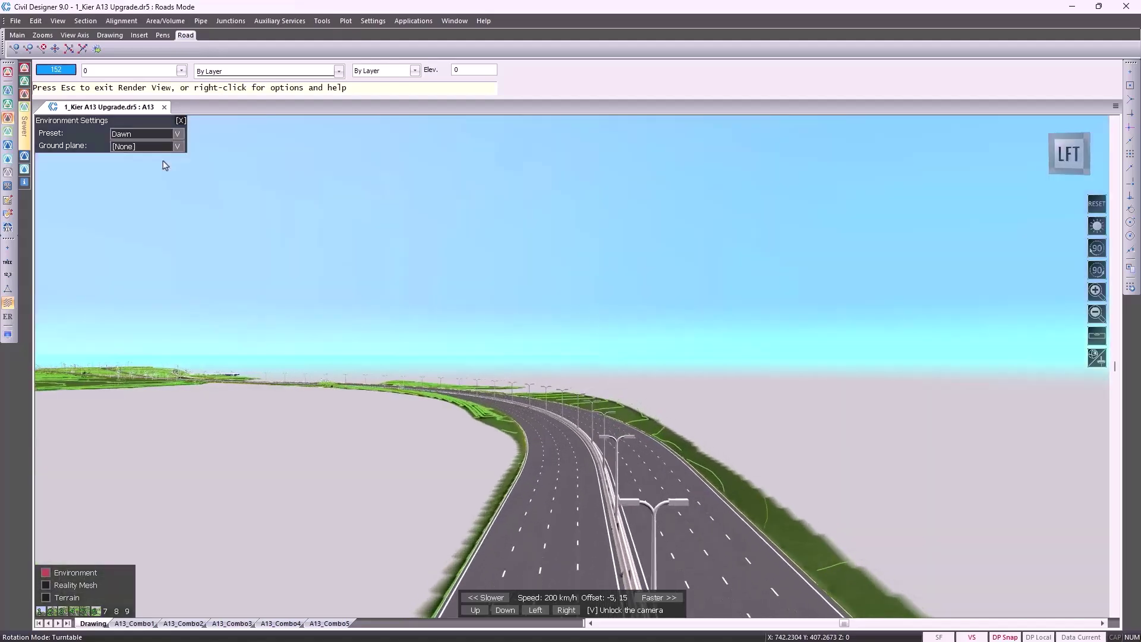
click(158, 137)
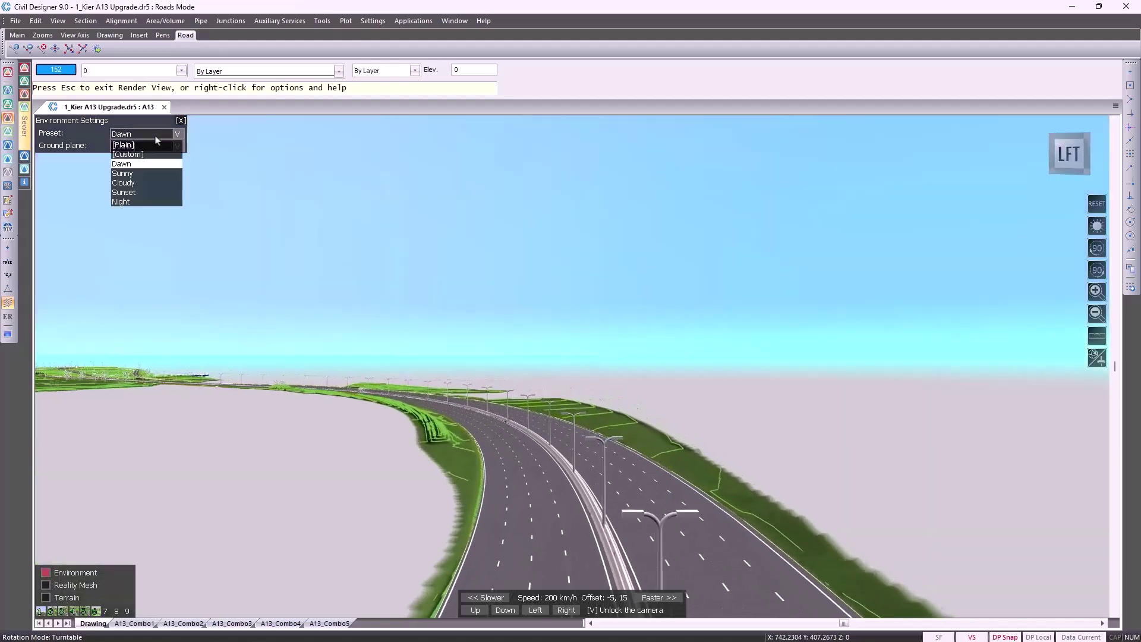
click(150, 173)
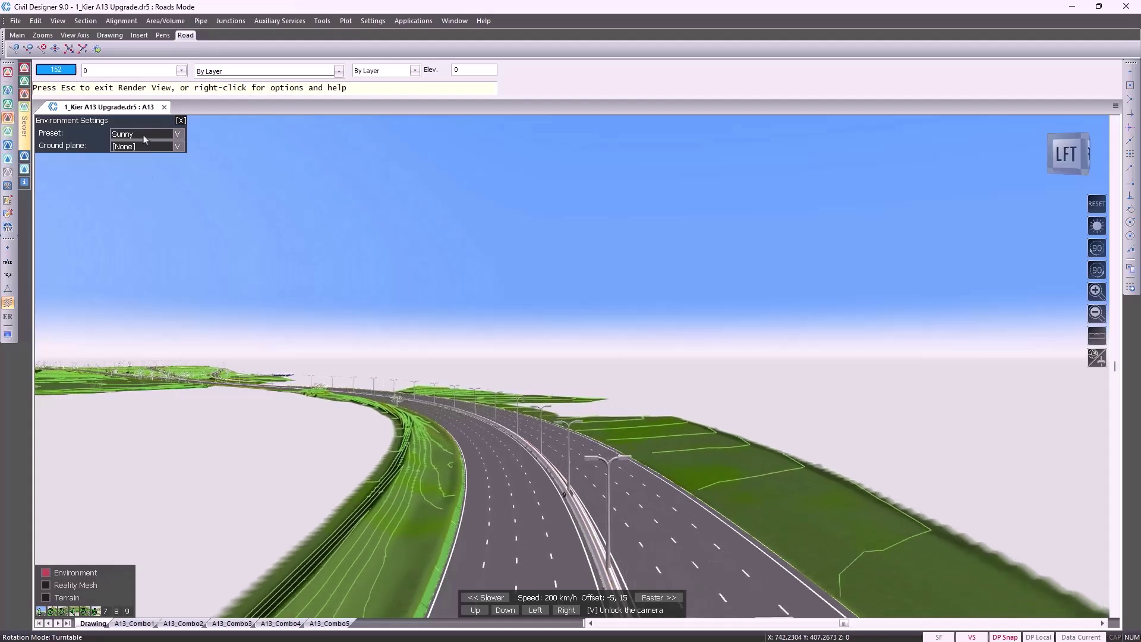
Try the Cloudy and Sunset presets, then settle on Night.
click(148, 135)
click(148, 182)
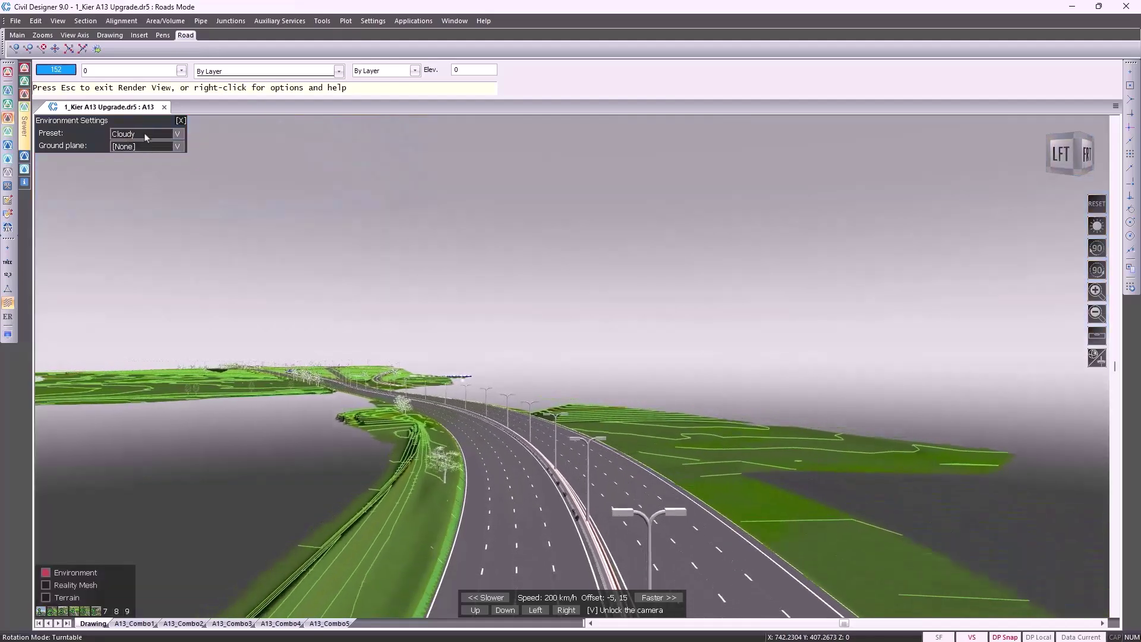
click(148, 134)
click(149, 198)
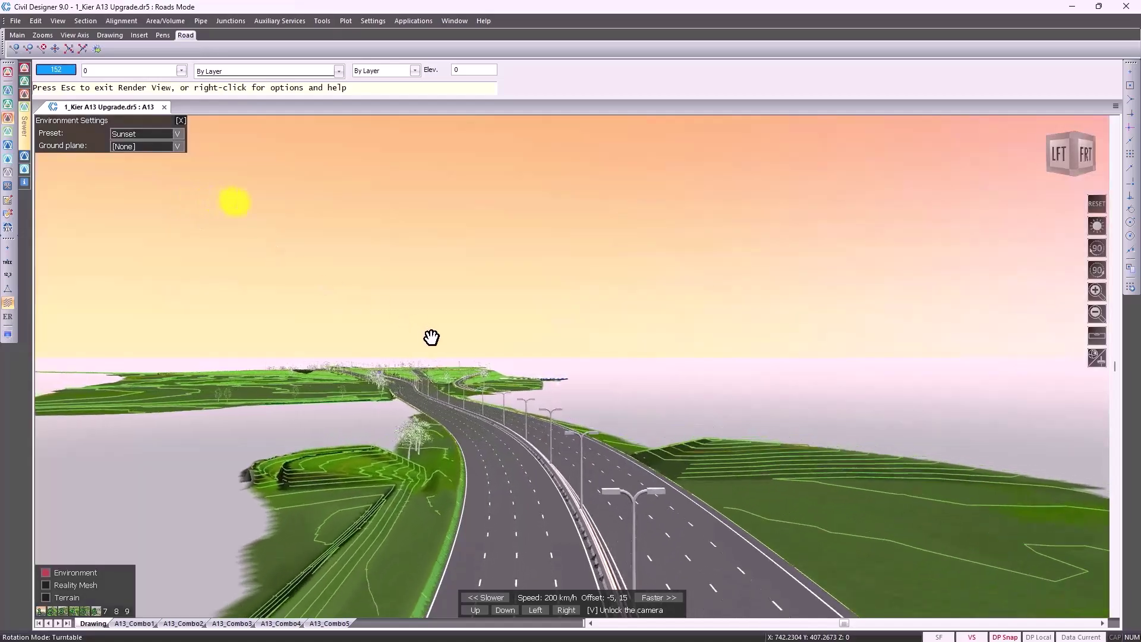
click(163, 137)
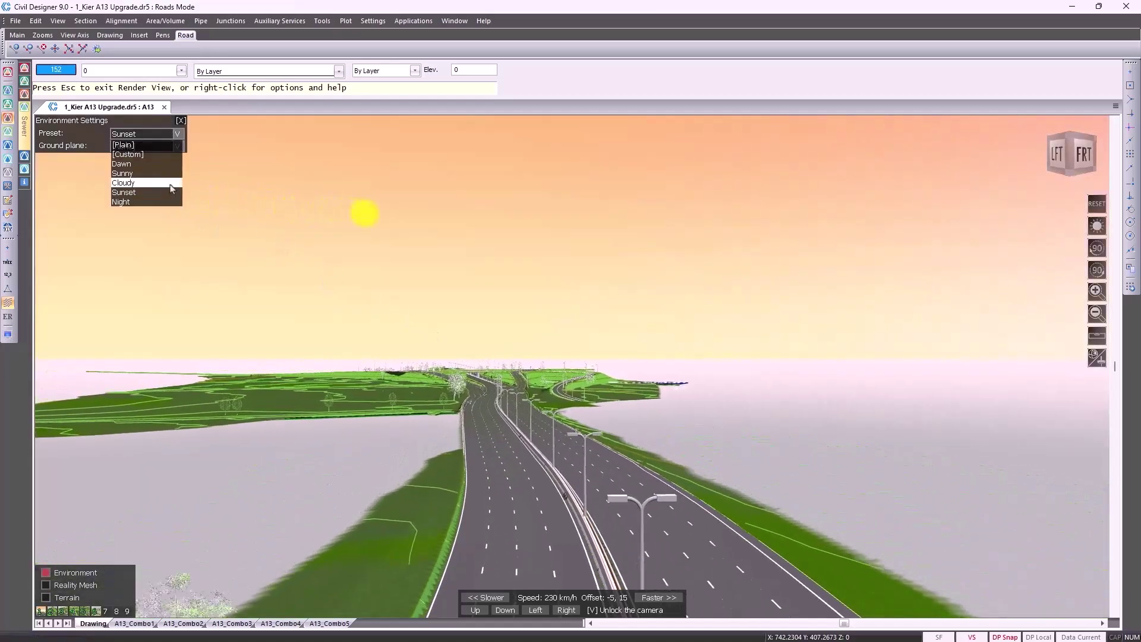
click(128, 202)
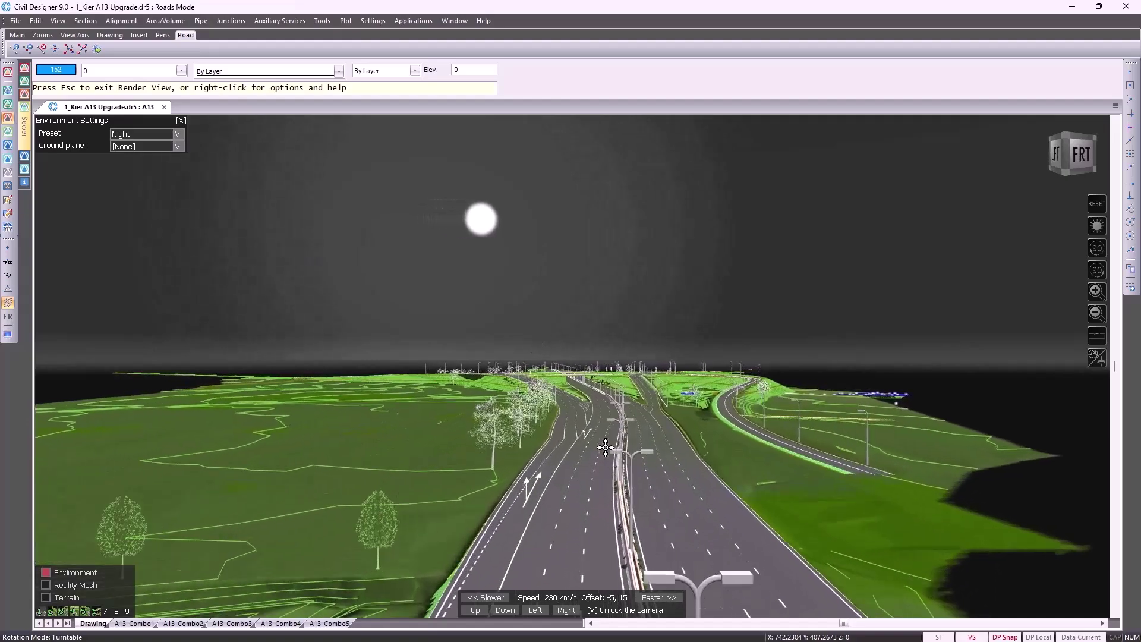
Zoom the night render out to an aerial view of the interchange and its roundabouts.
right_click(748, 422)
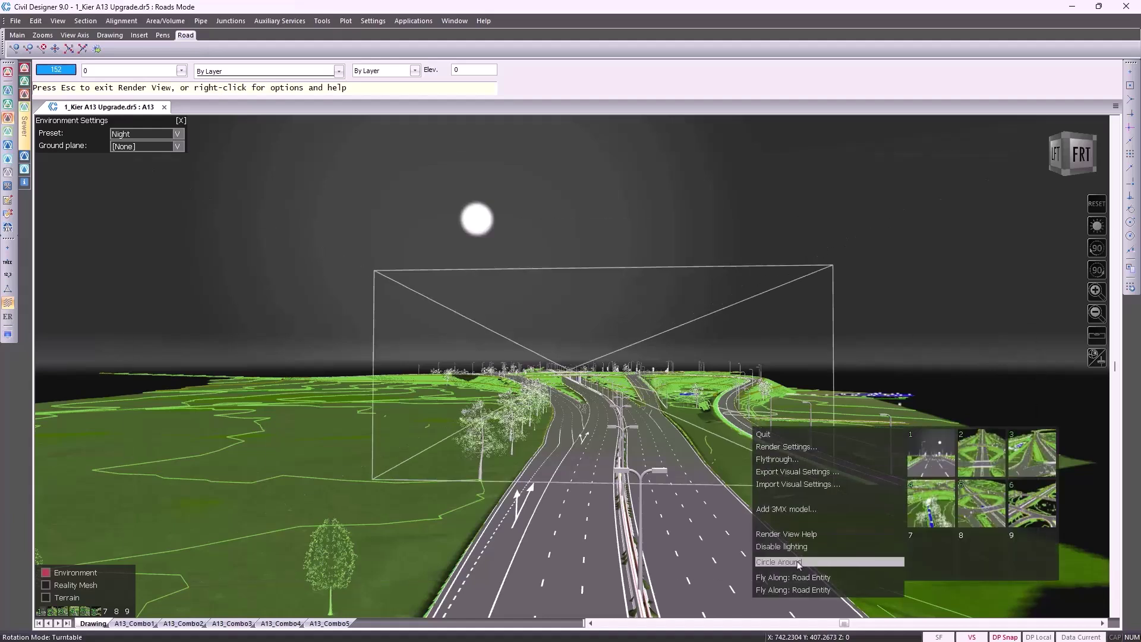
click(667, 497)
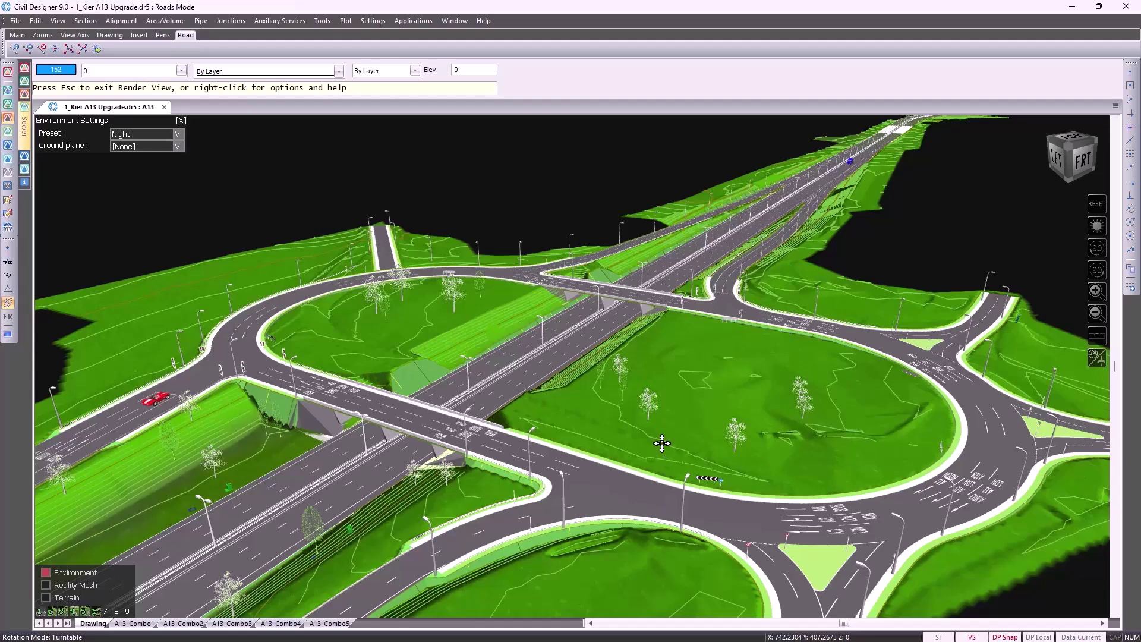
scroll(550, 363, down, 2)
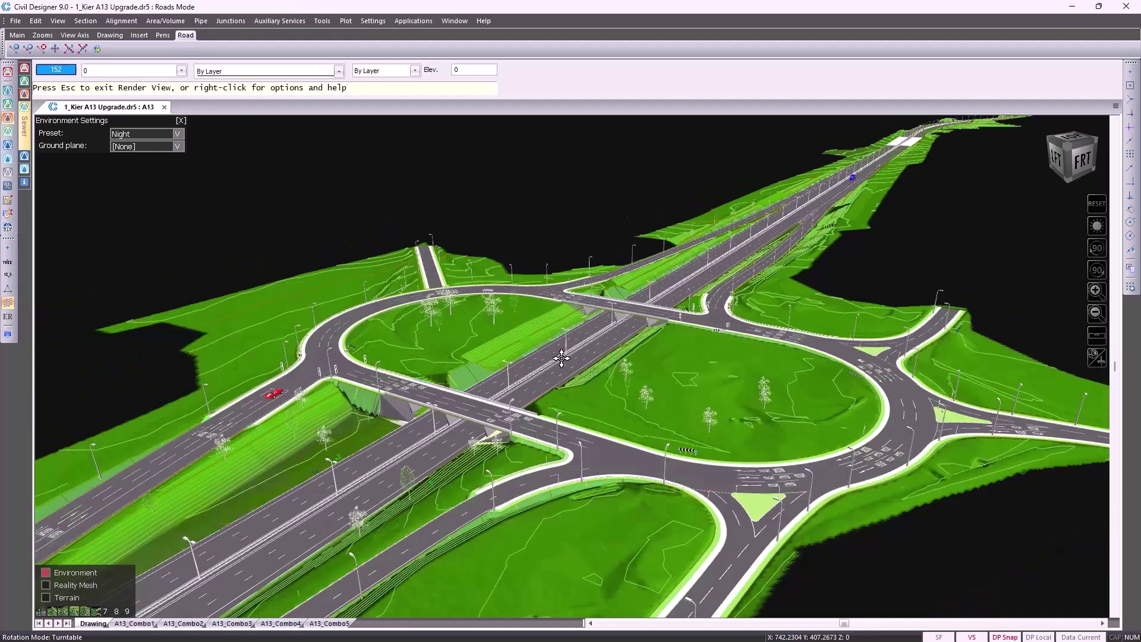
Start Circle Around so the night render orbits the A13 interchange.
right_click(562, 358)
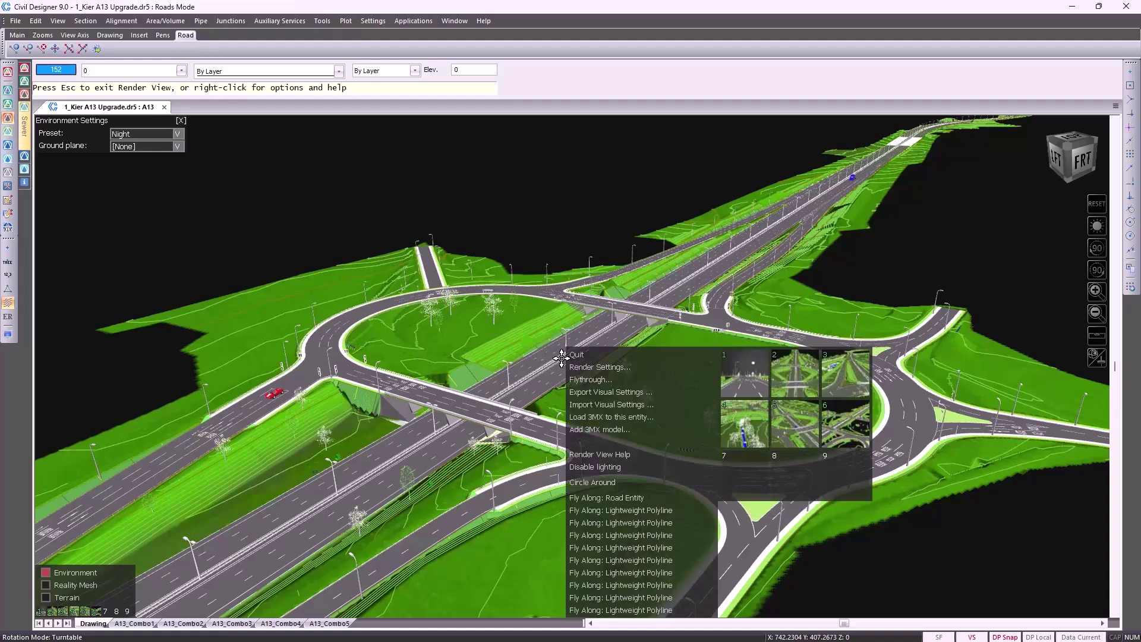
click(594, 482)
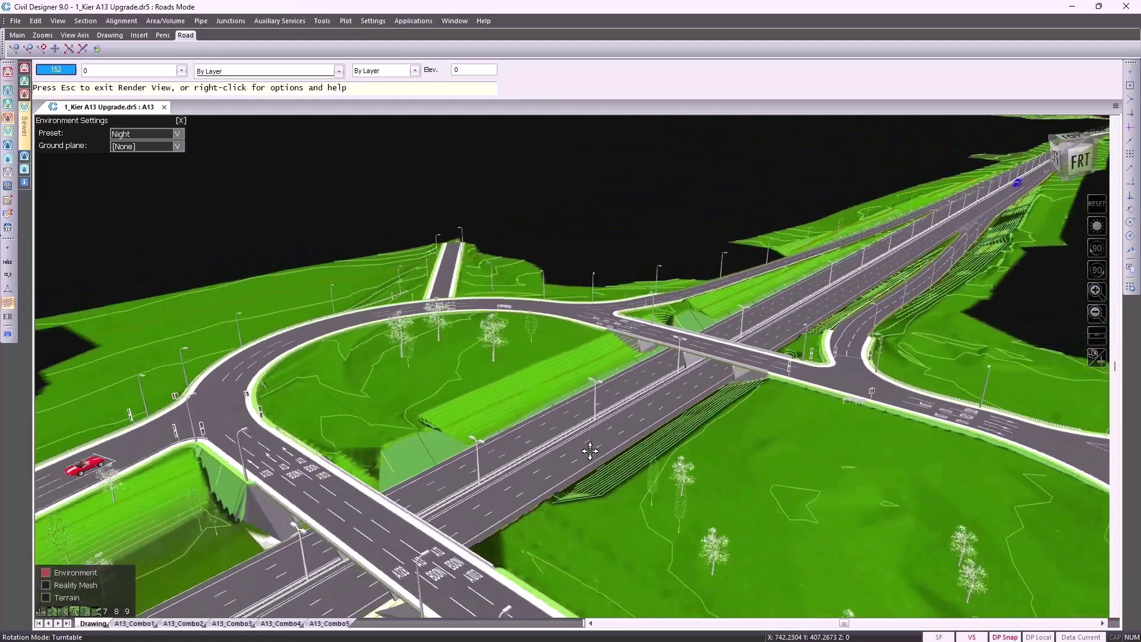
Exit Render View to the 2D plan and open the A13_Combo1 layout sheet.
key(Escape)
key(Return)
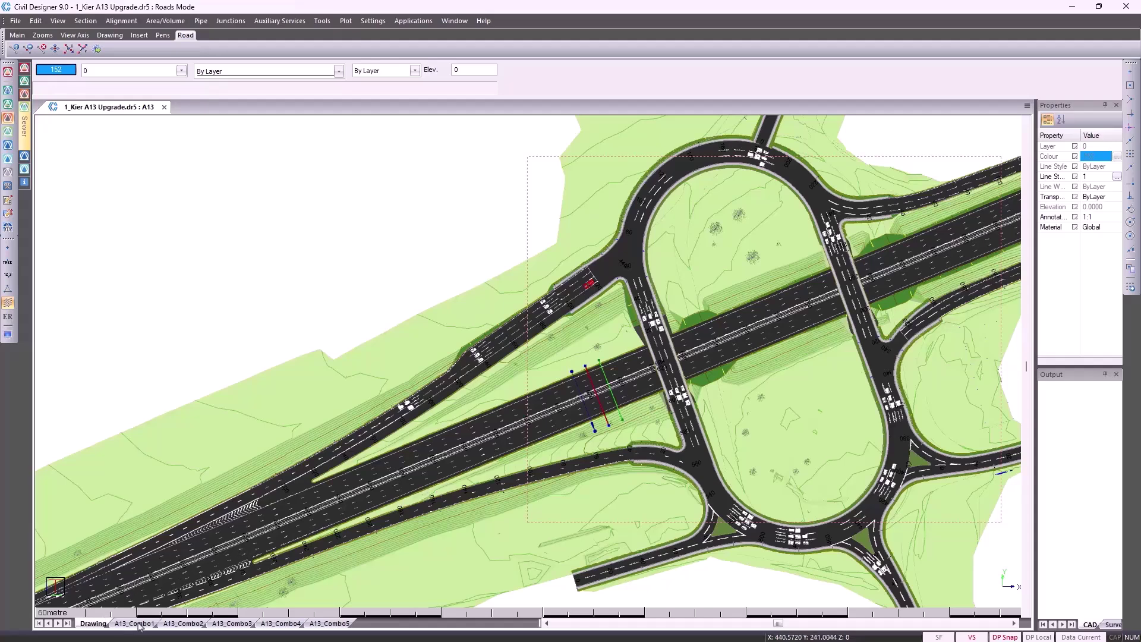
click(136, 623)
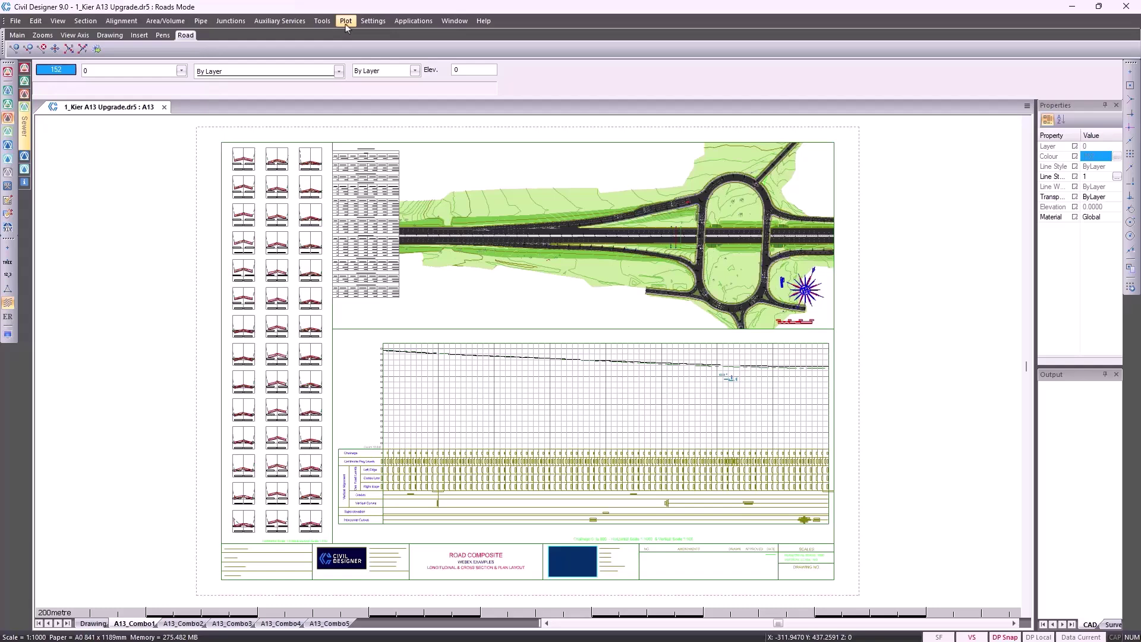
click(346, 22)
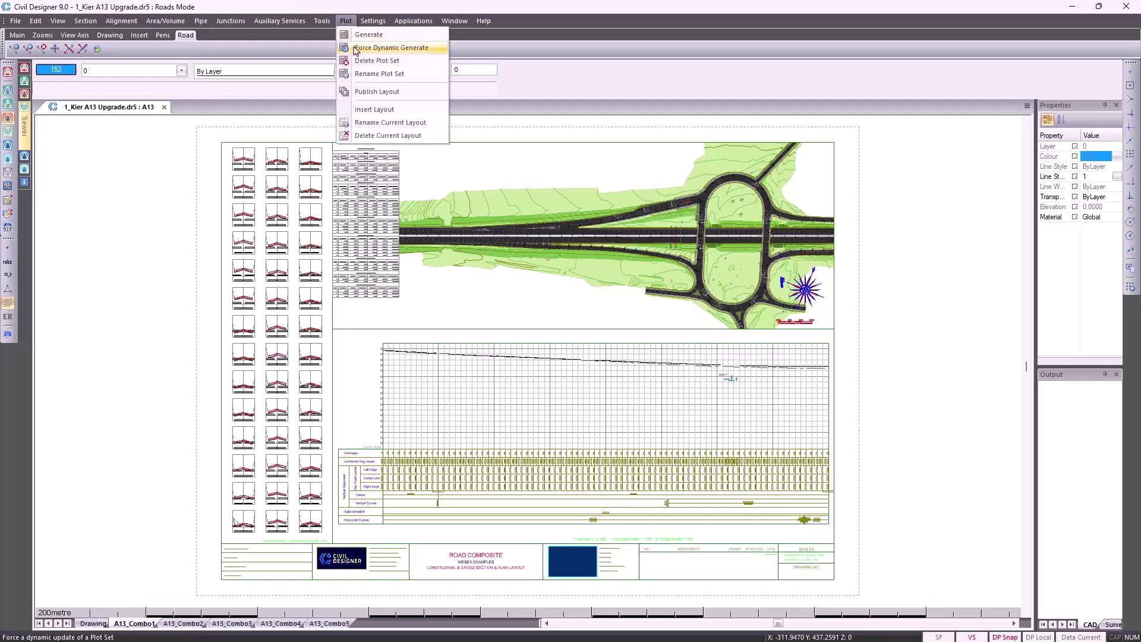
click(360, 93)
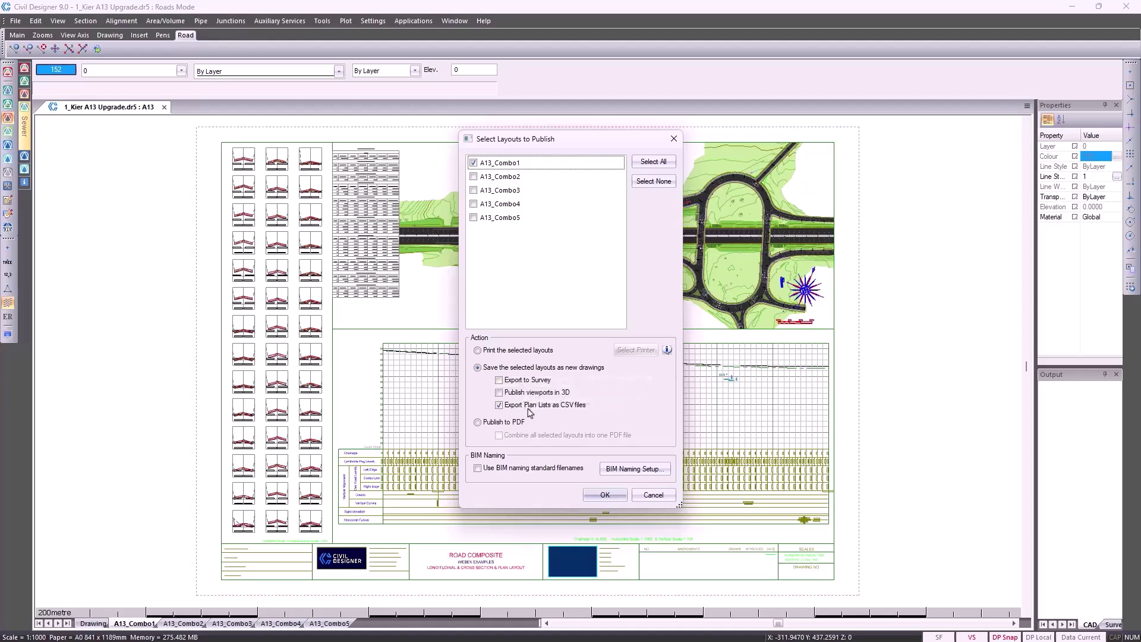
click(479, 368)
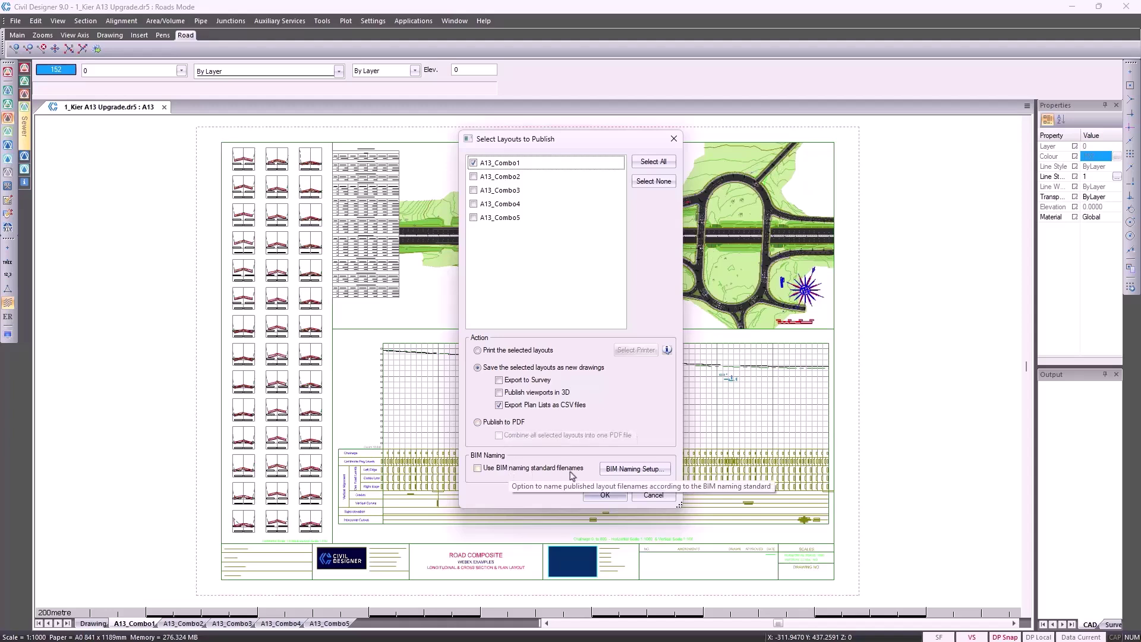
click(622, 472)
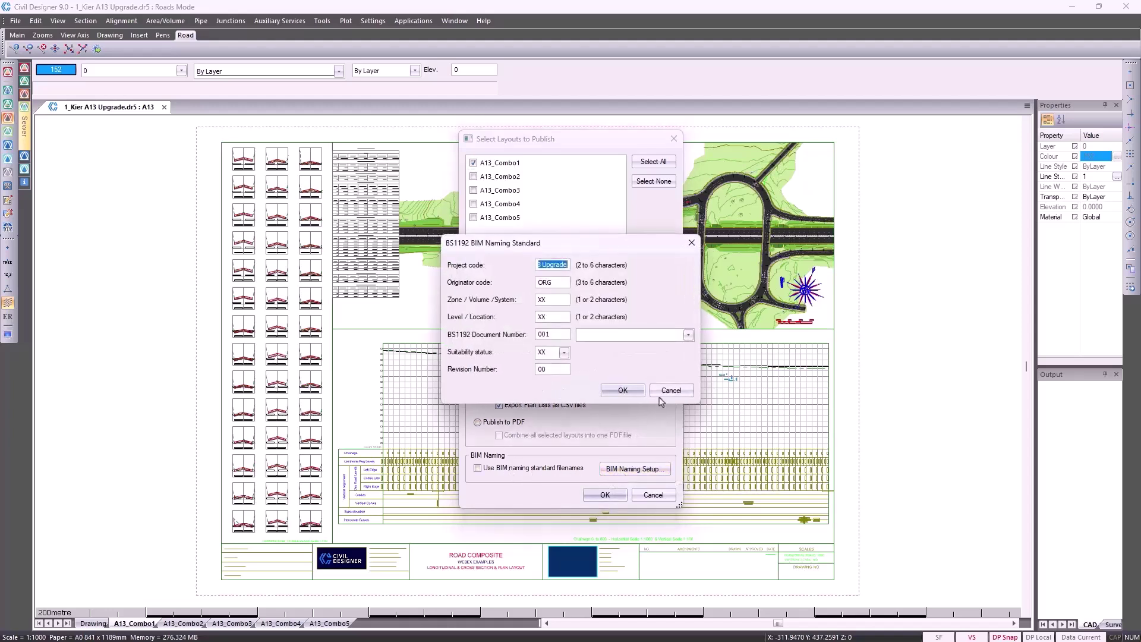
click(664, 392)
click(604, 496)
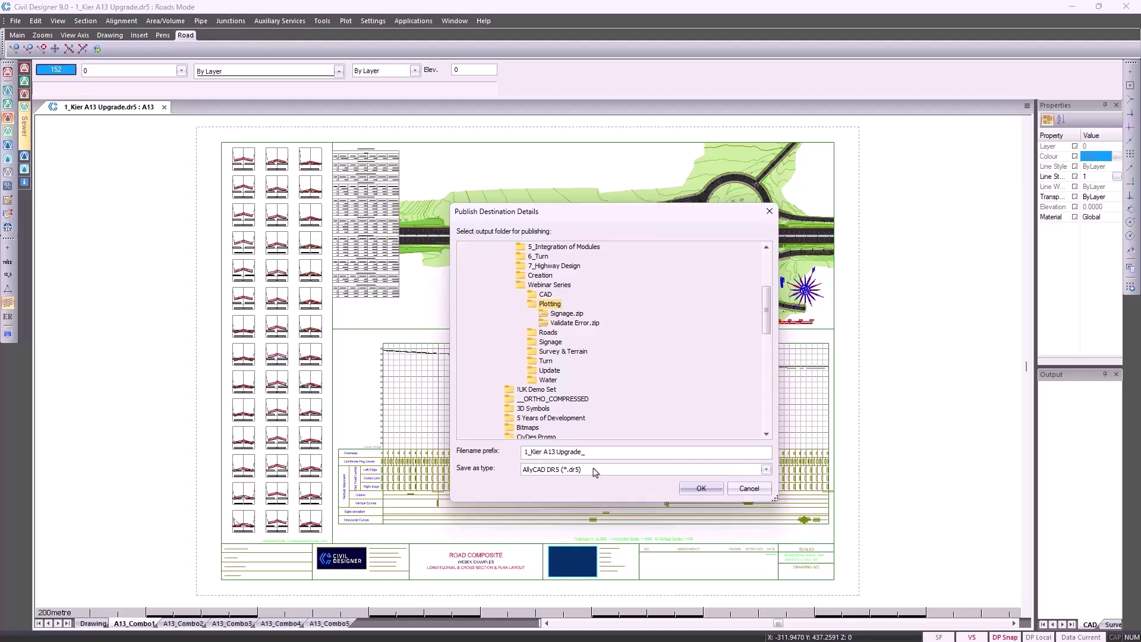
click(596, 471)
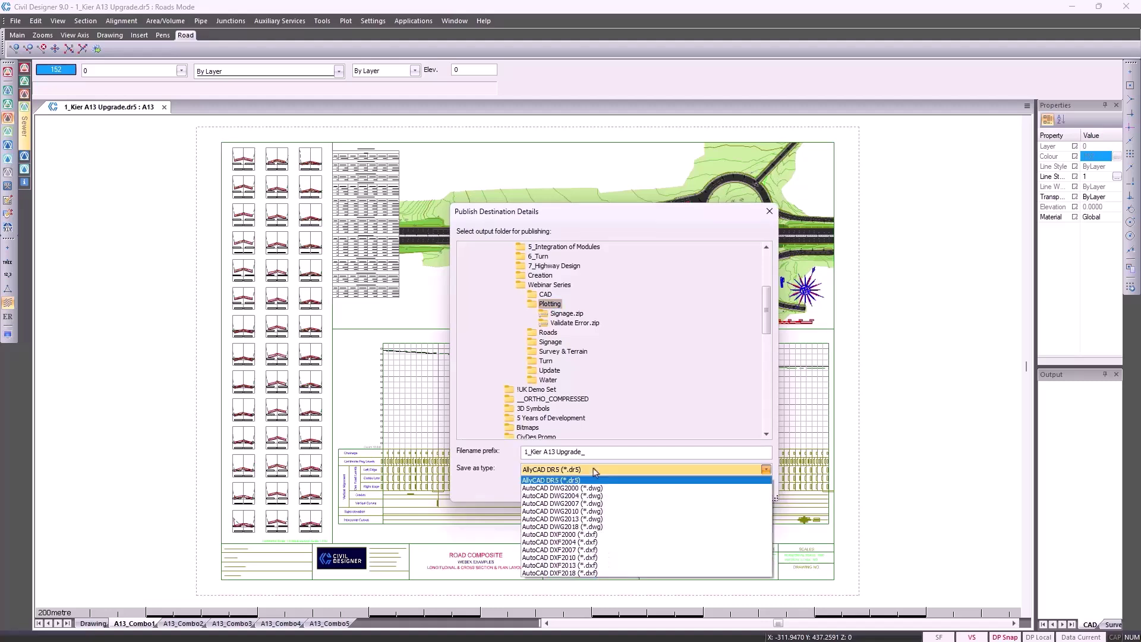
click(598, 472)
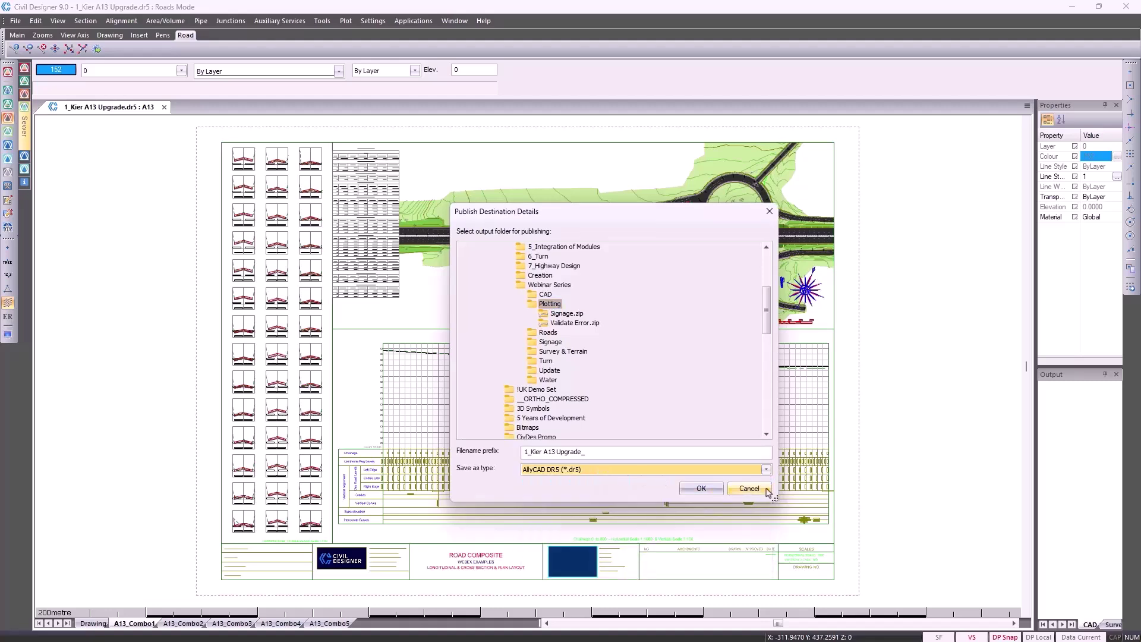
click(748, 489)
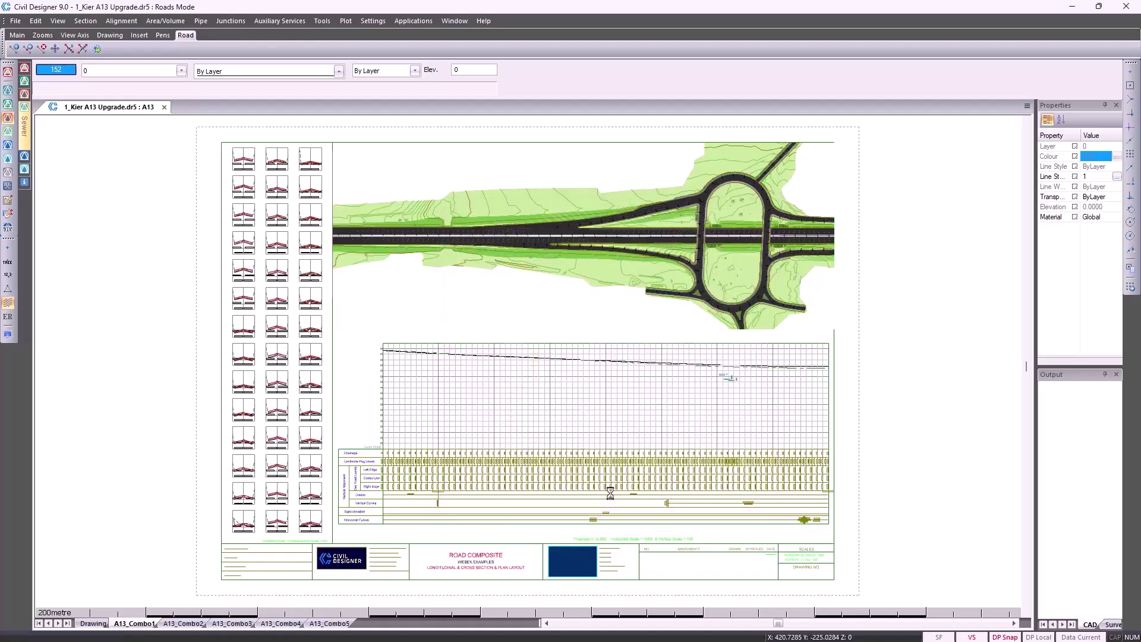
Return to the Drawing view, review the DWG/DXF Save As types, and cancel without saving.
click(92, 623)
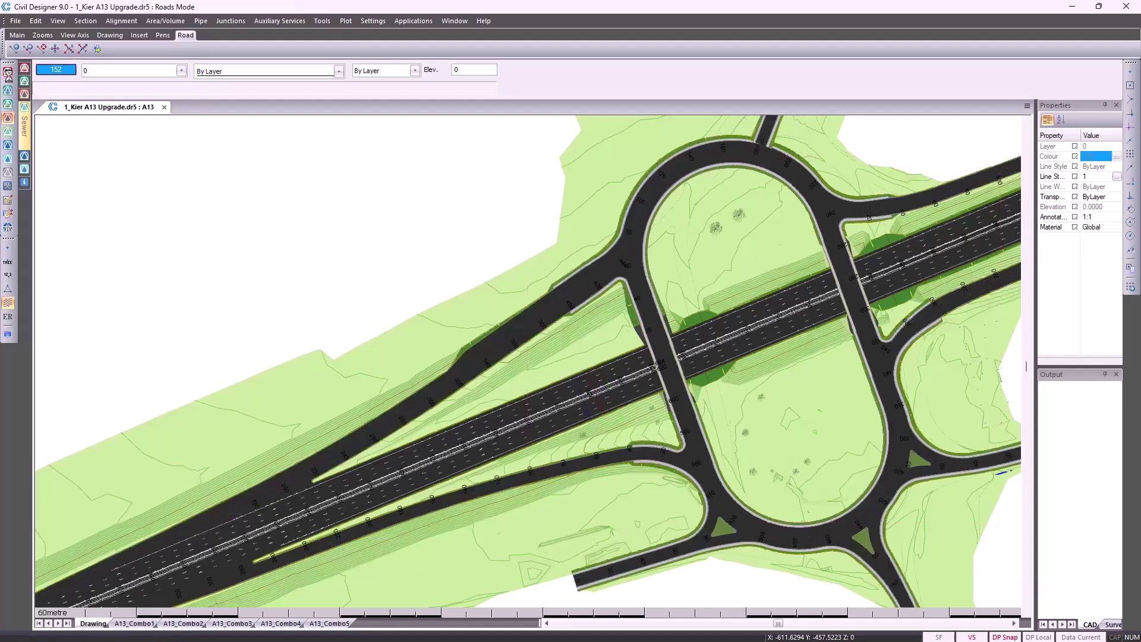
click(16, 21)
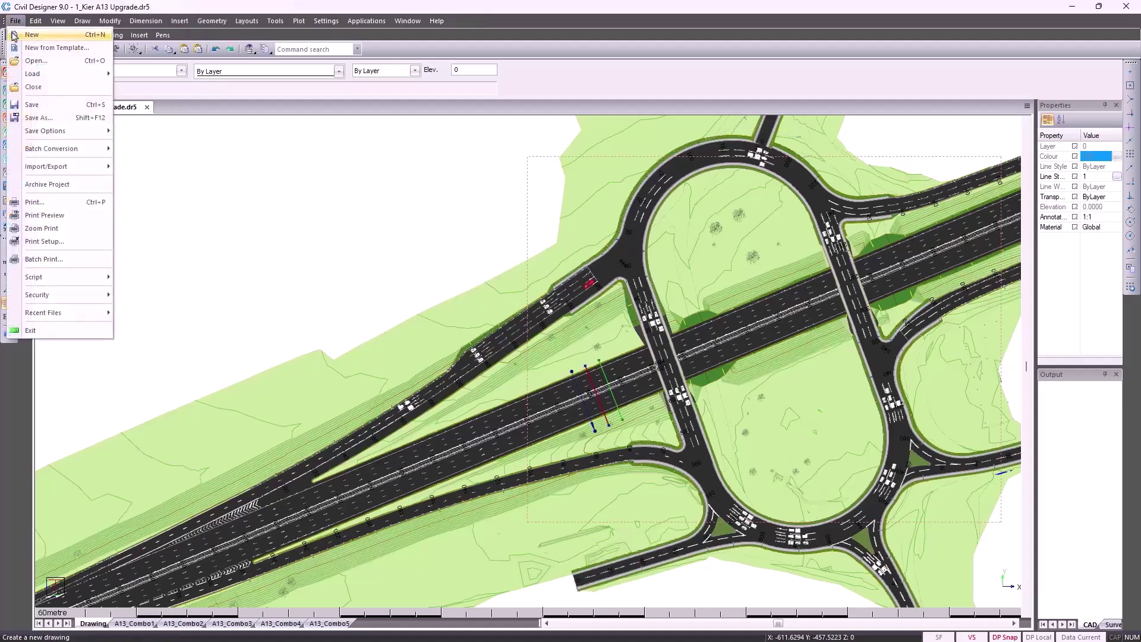
click(34, 118)
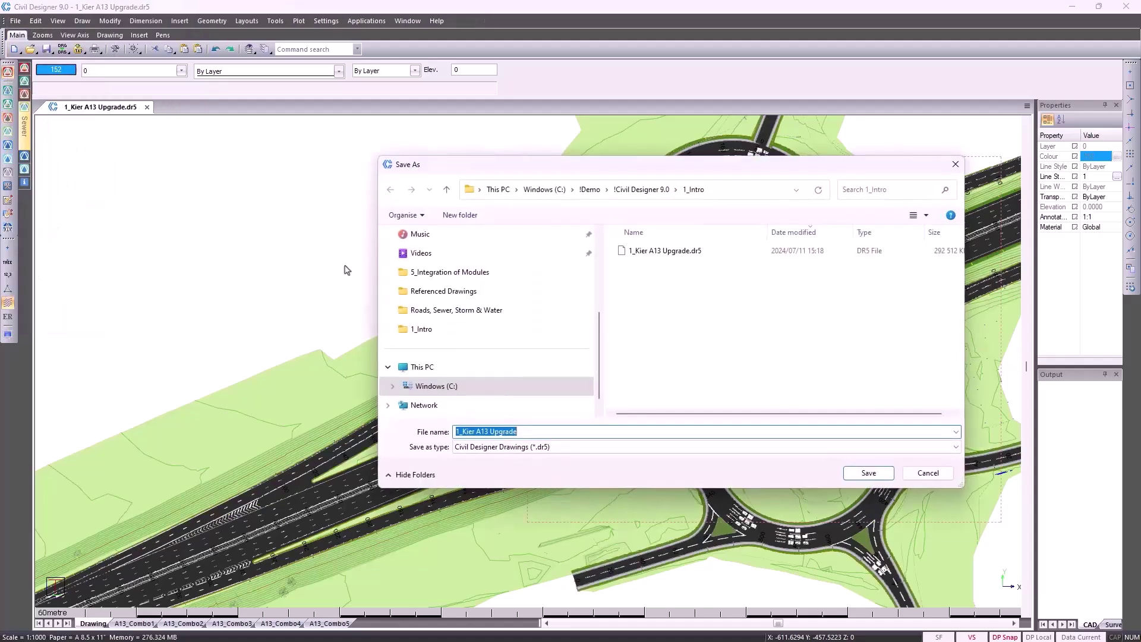
click(593, 448)
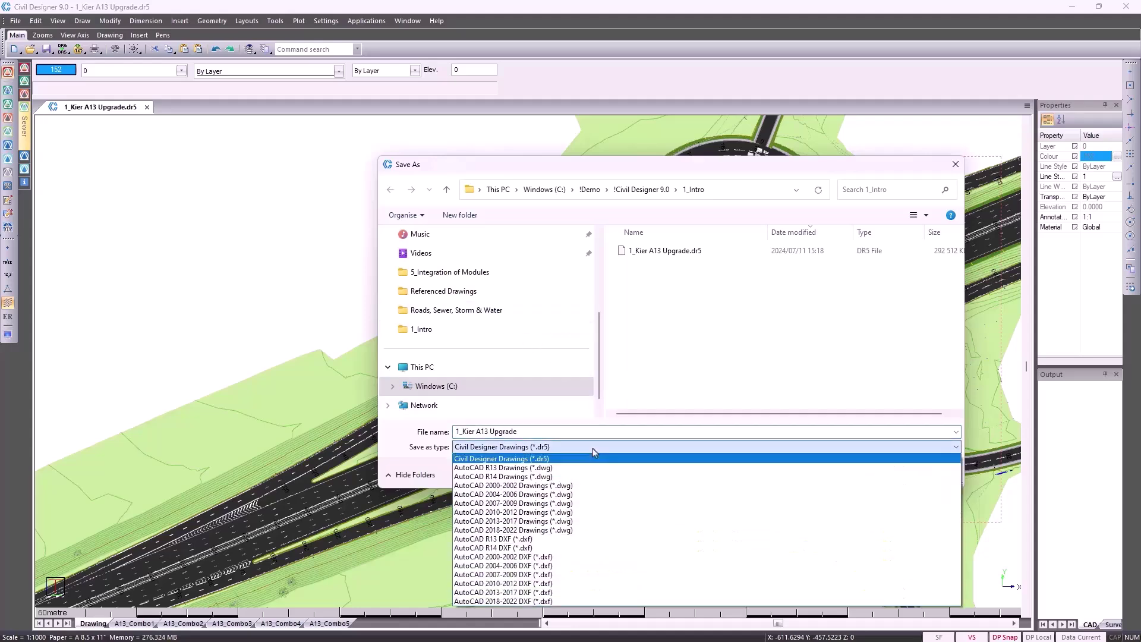
click(593, 448)
click(945, 473)
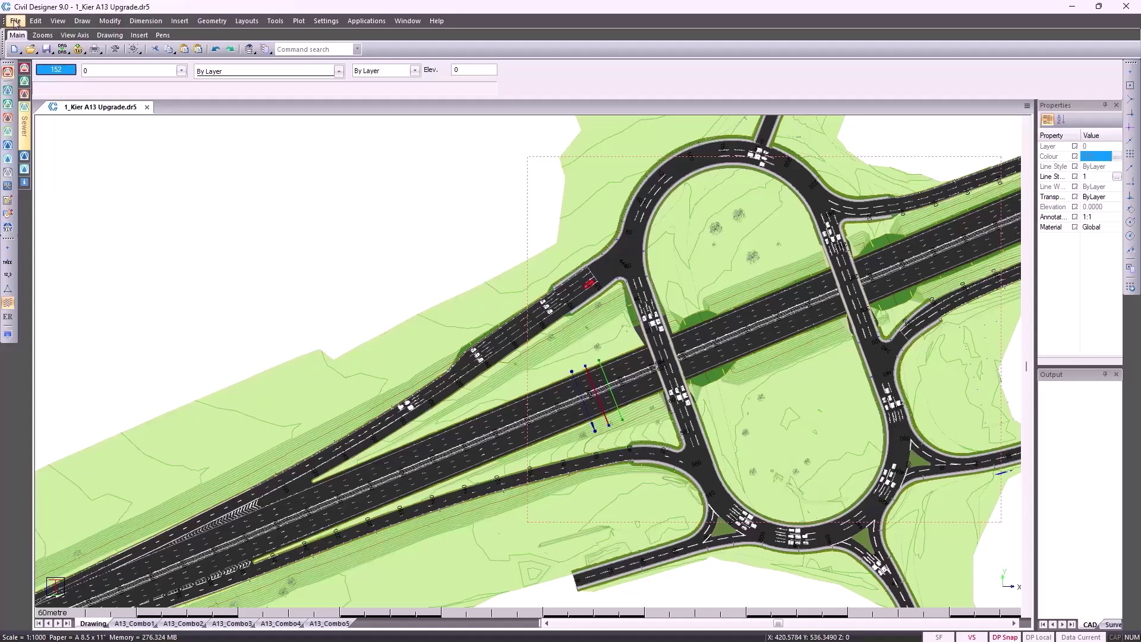
Start an export via File > Import/Export > Export to IFC file.
click(15, 21)
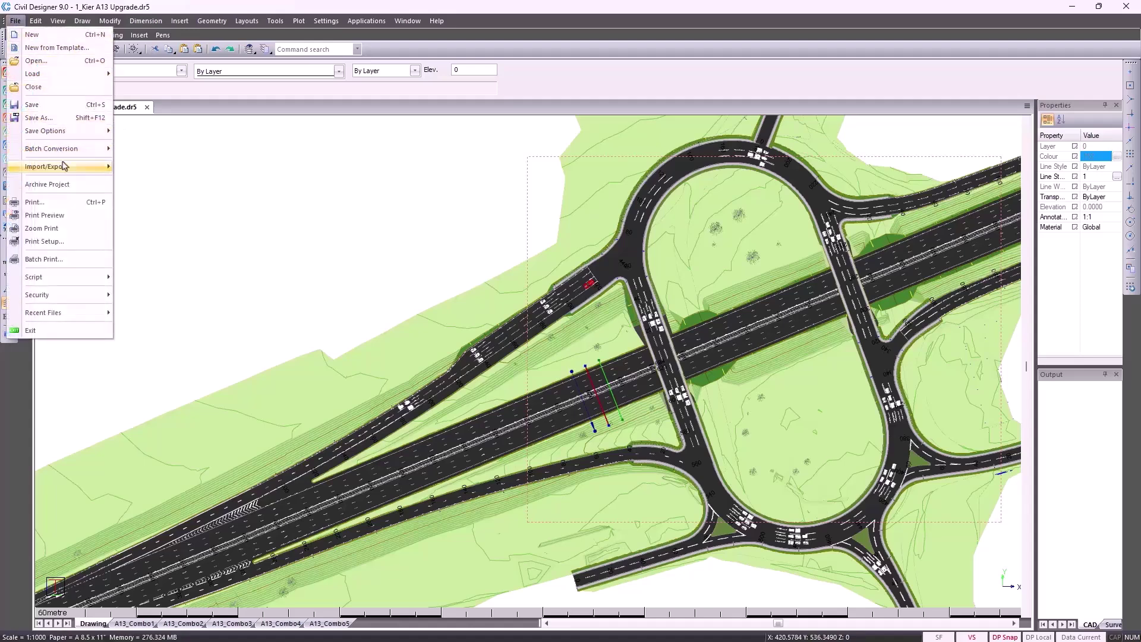
mouse_move(66, 168)
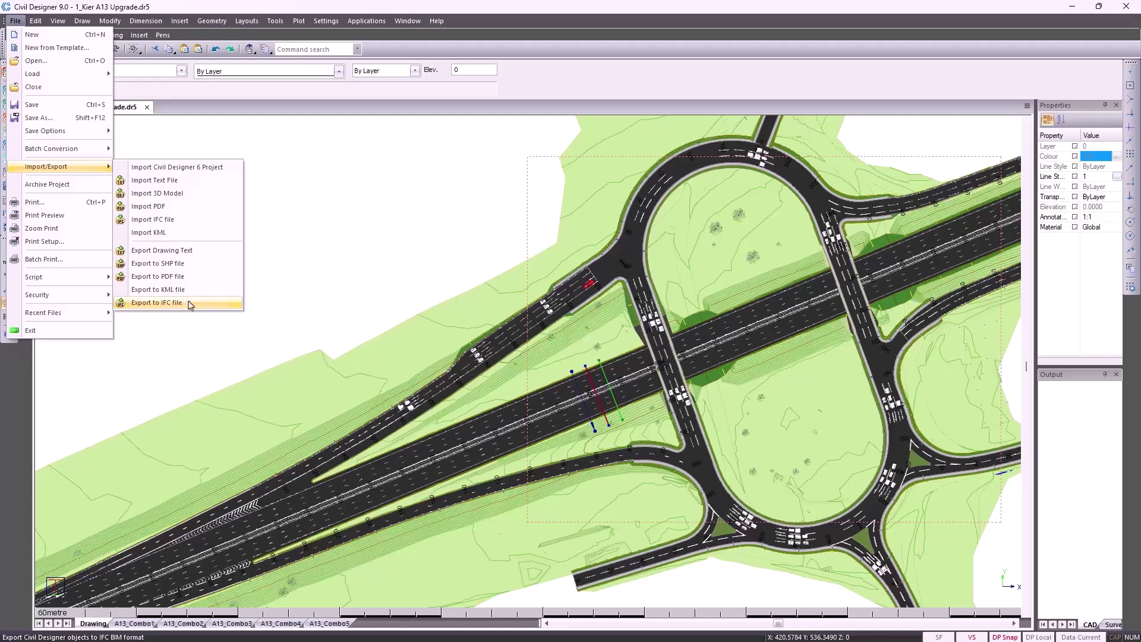
click(190, 304)
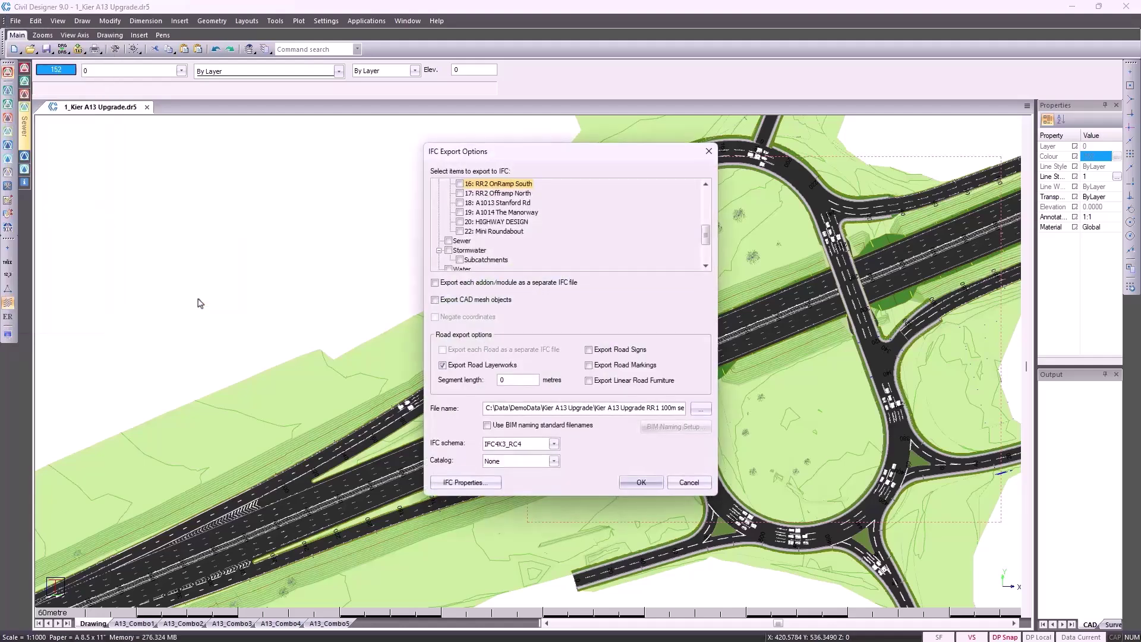
scroll(516, 226, up, 1)
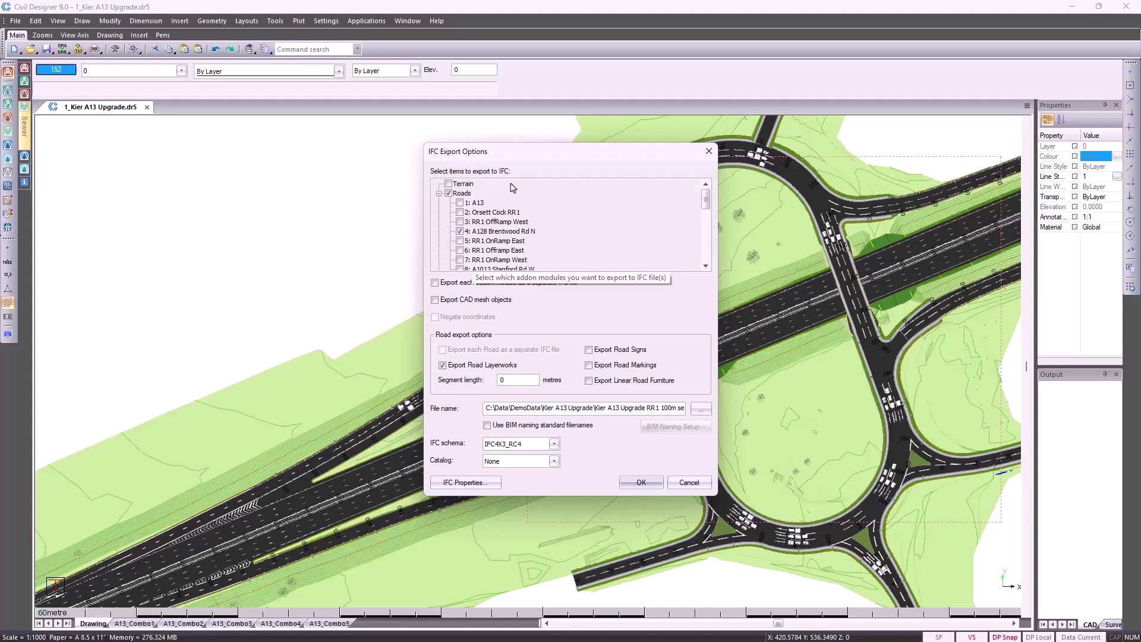
Unselect all roads, then tick two roads to include in the IFC export.
right_click(466, 198)
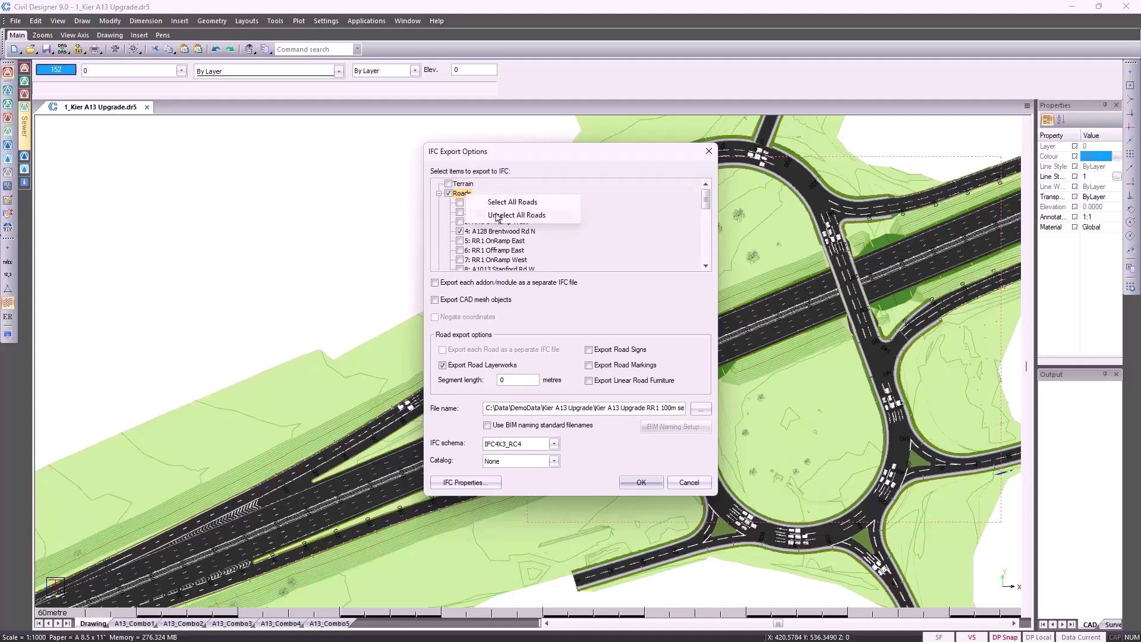
click(498, 216)
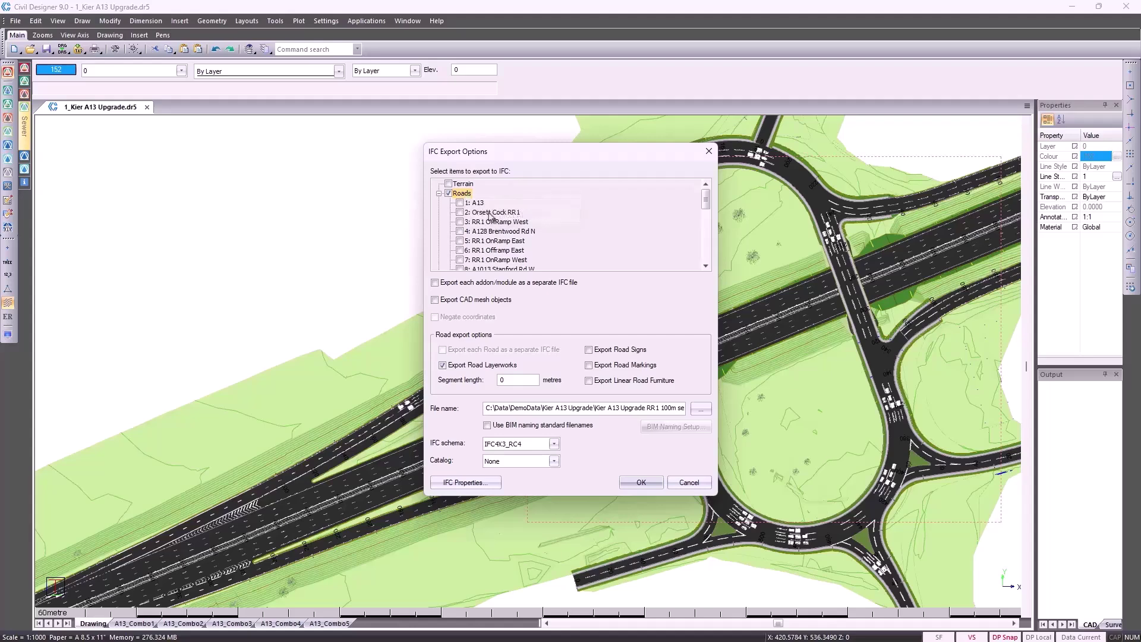
click(460, 212)
click(460, 222)
scroll(464, 236, down, 8)
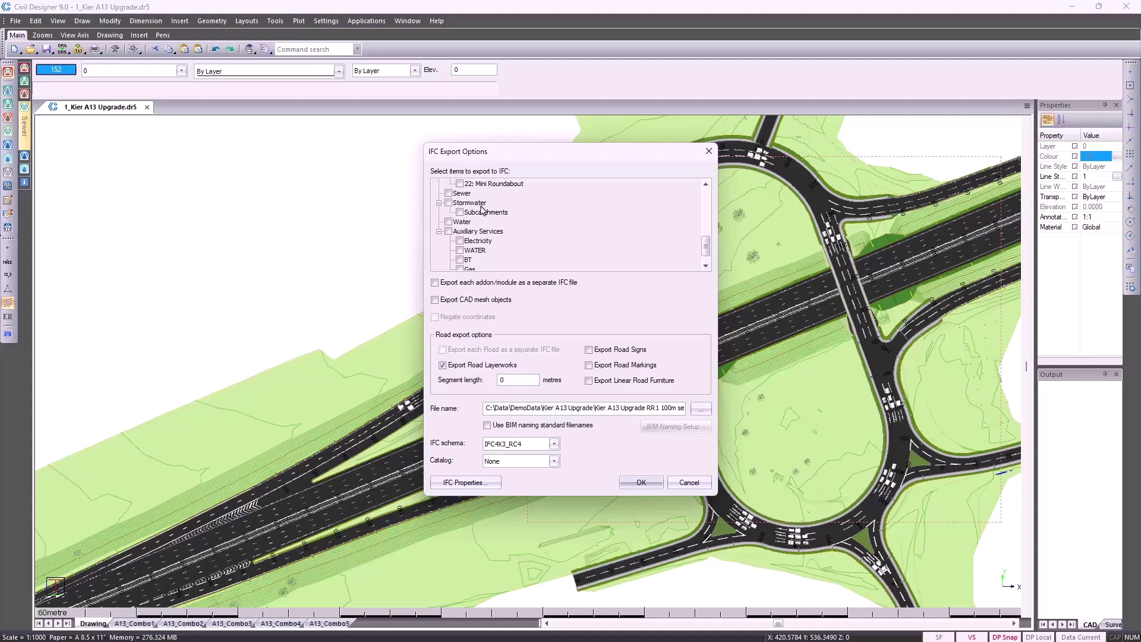
scroll(481, 231, down, 1)
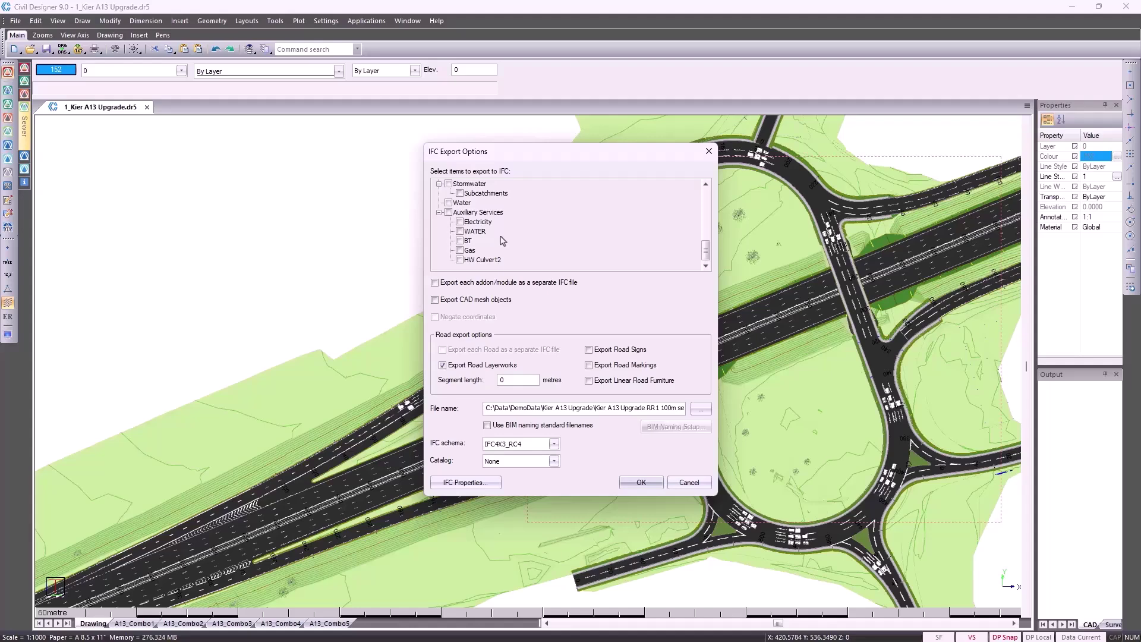
Enter a 1000 m segment length, then try and clear BIM naming standard filenames.
double_click(505, 381)
click(511, 427)
click(662, 427)
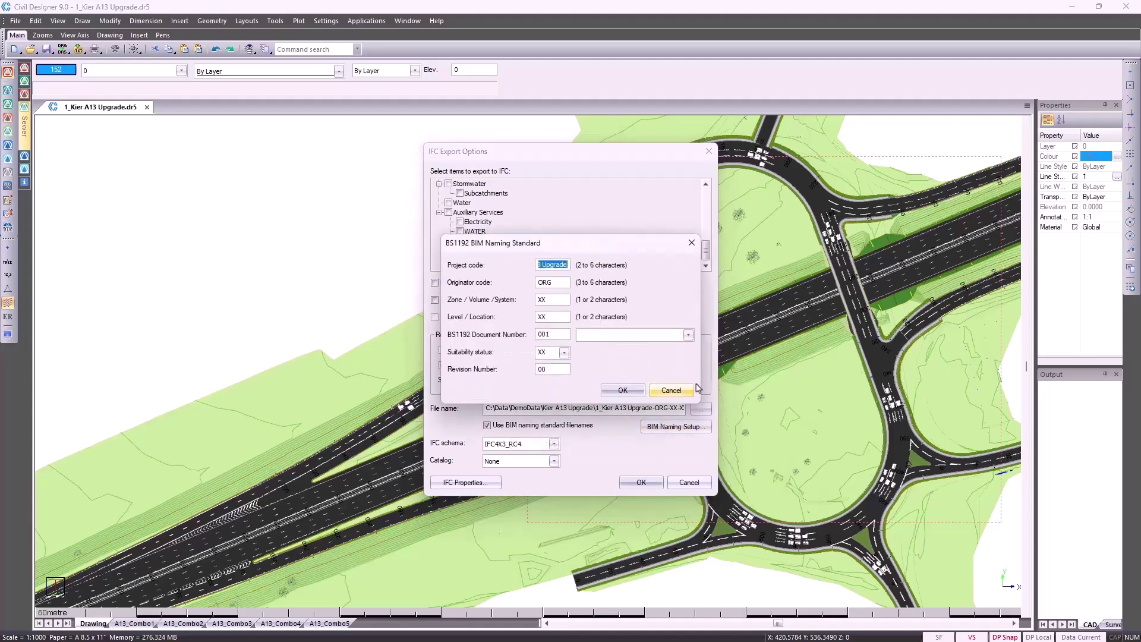
click(690, 335)
click(689, 334)
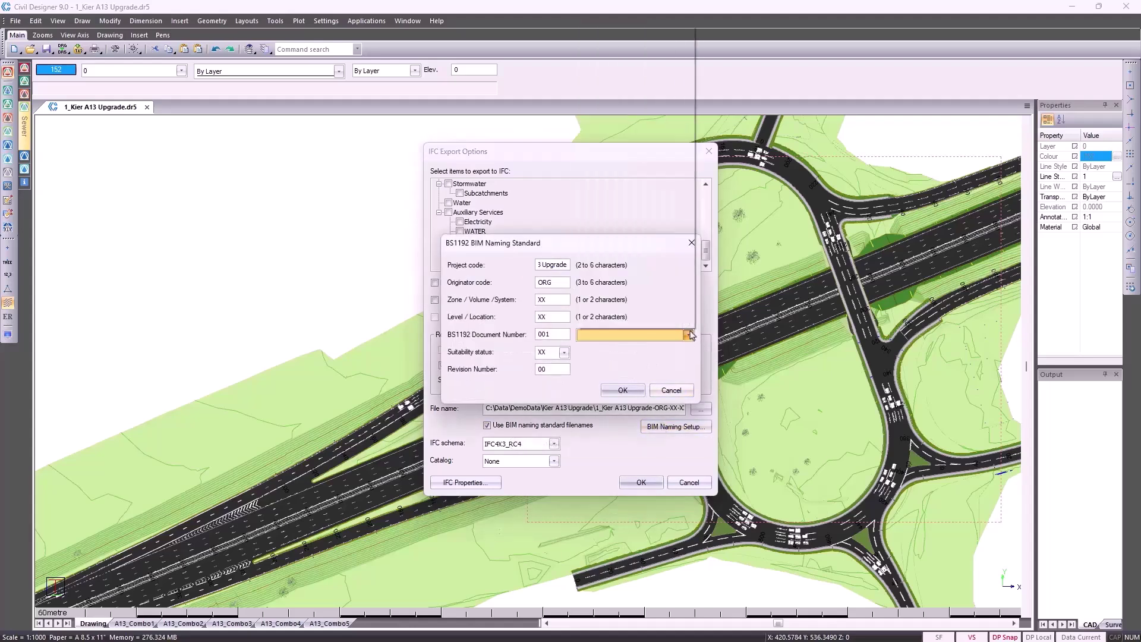
click(681, 392)
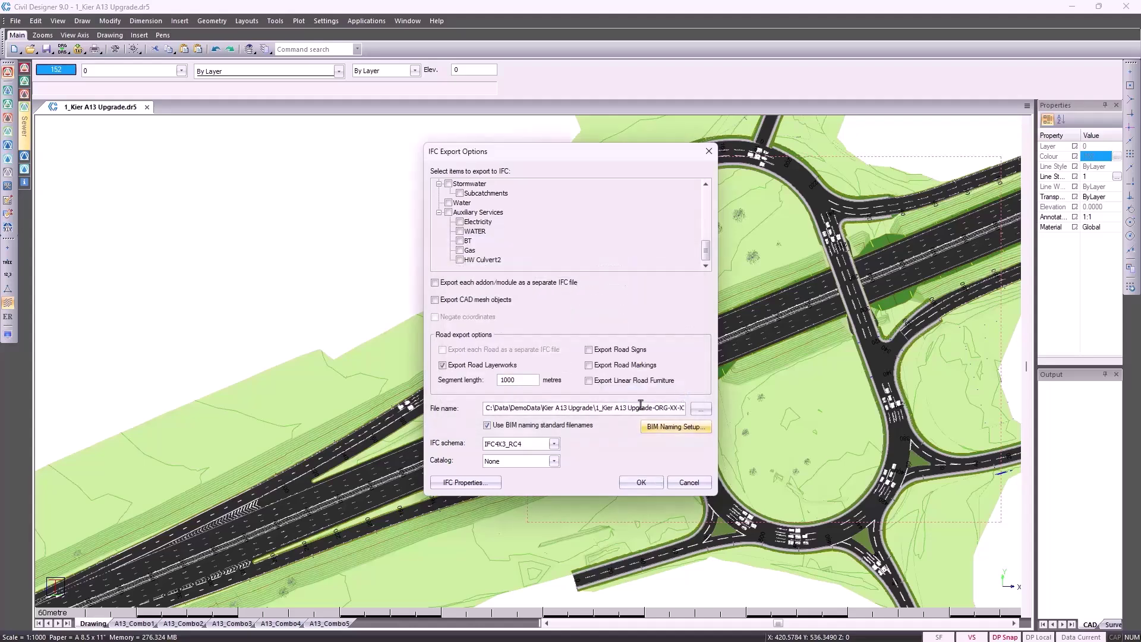
click(548, 426)
Keep the IFC4X3_RC4 schema and set the catalog to Uniclass 2015.
click(554, 444)
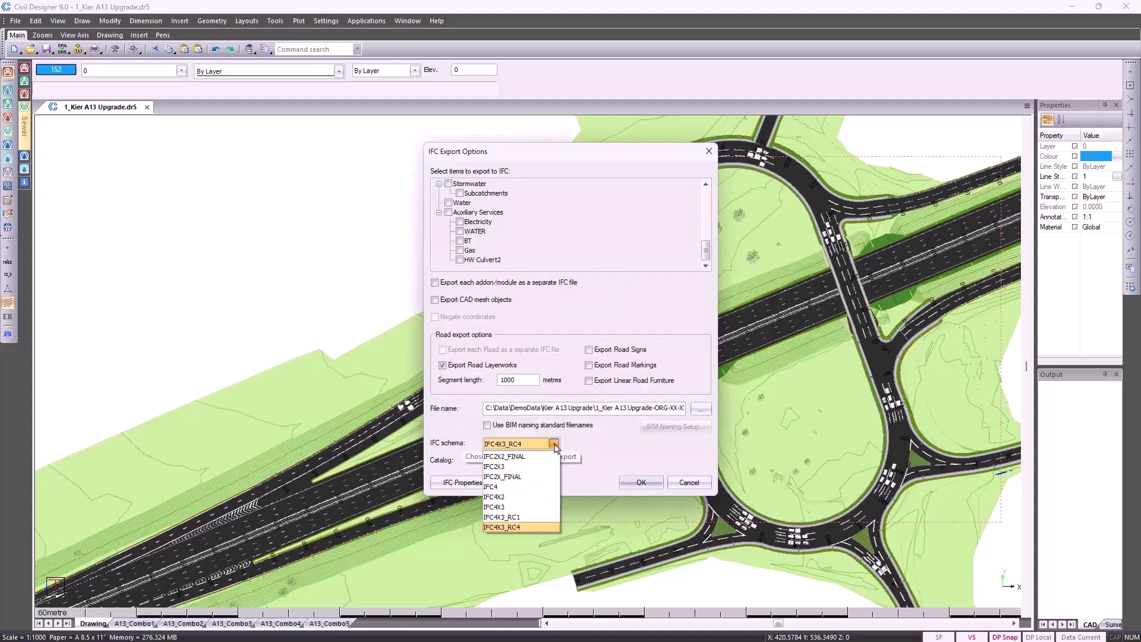
click(538, 528)
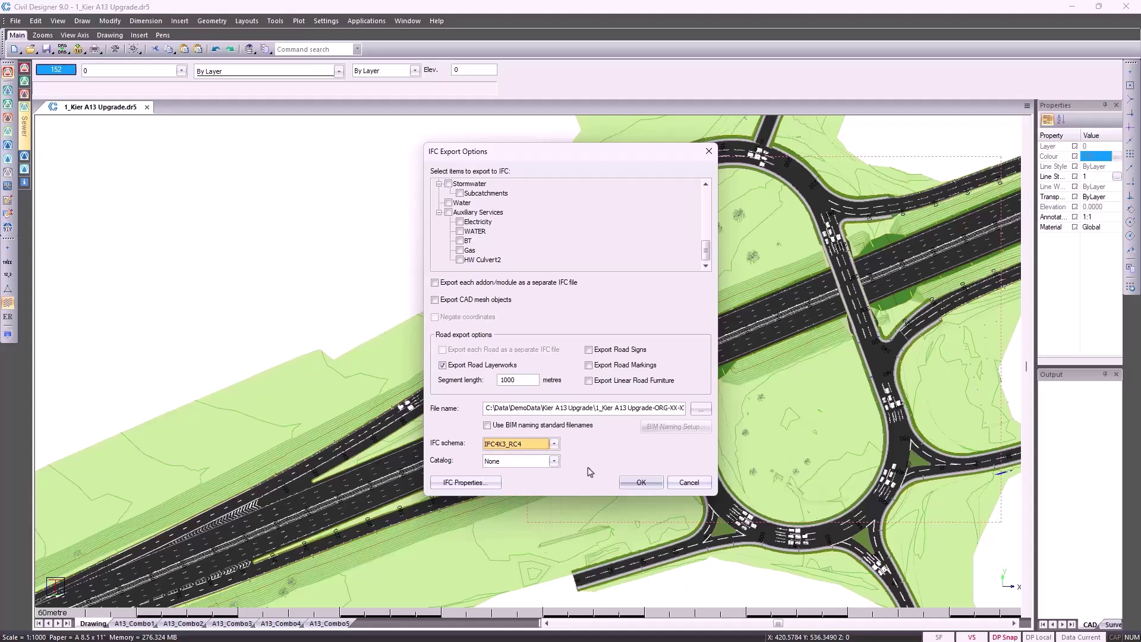
click(554, 463)
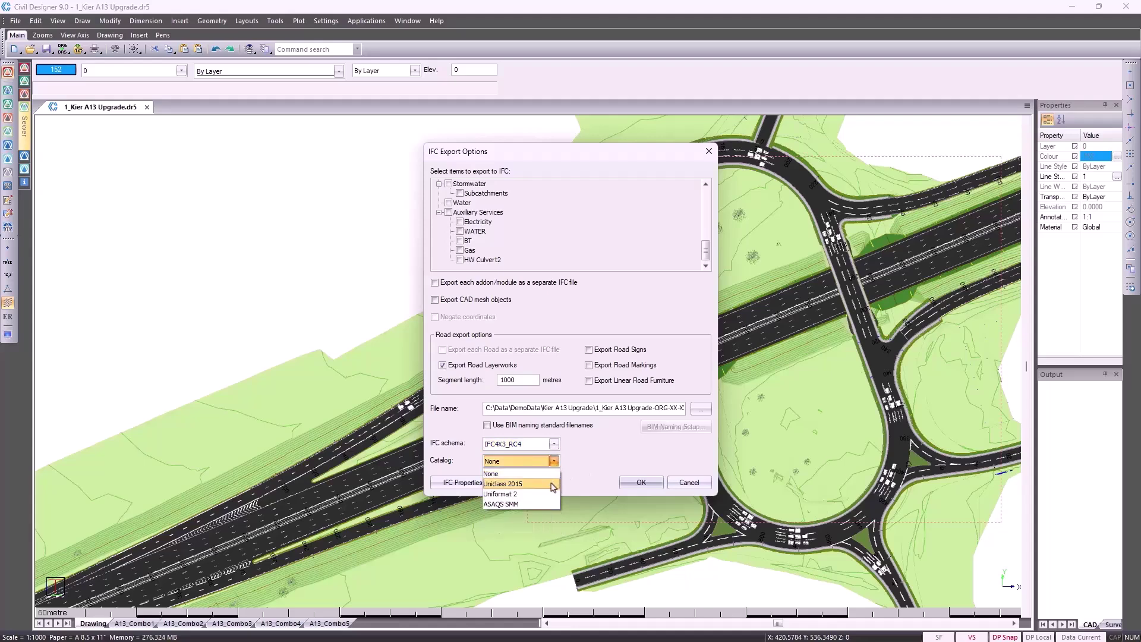
click(502, 483)
In IFC Properties Setup, disable the Road Name property and add one blank road-mesh property row.
click(481, 483)
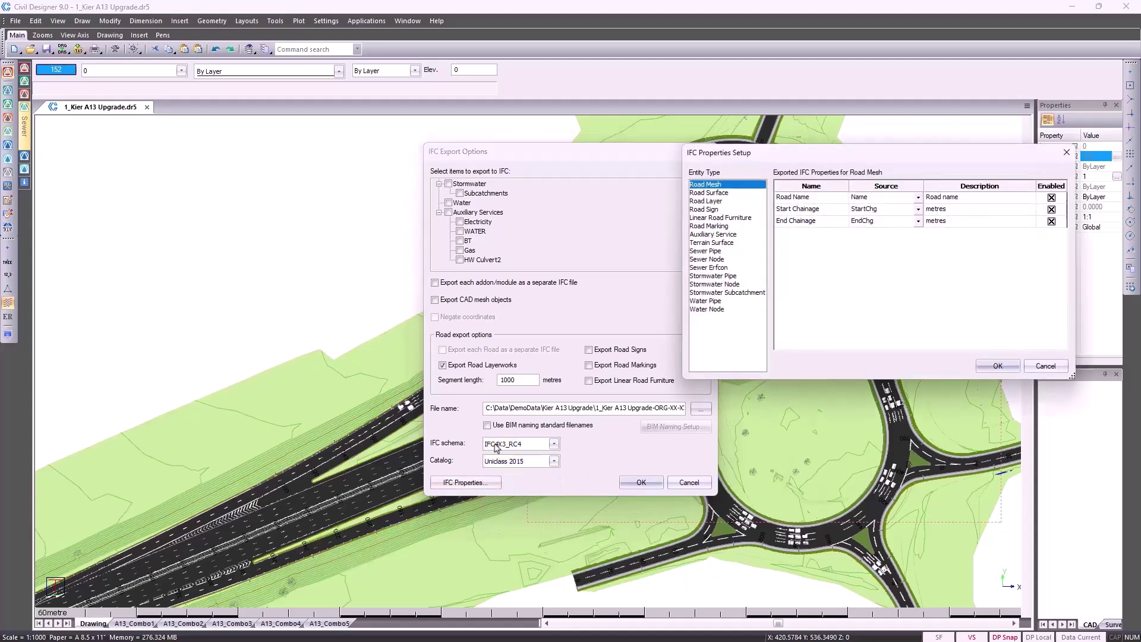
drag(818, 160, 513, 172)
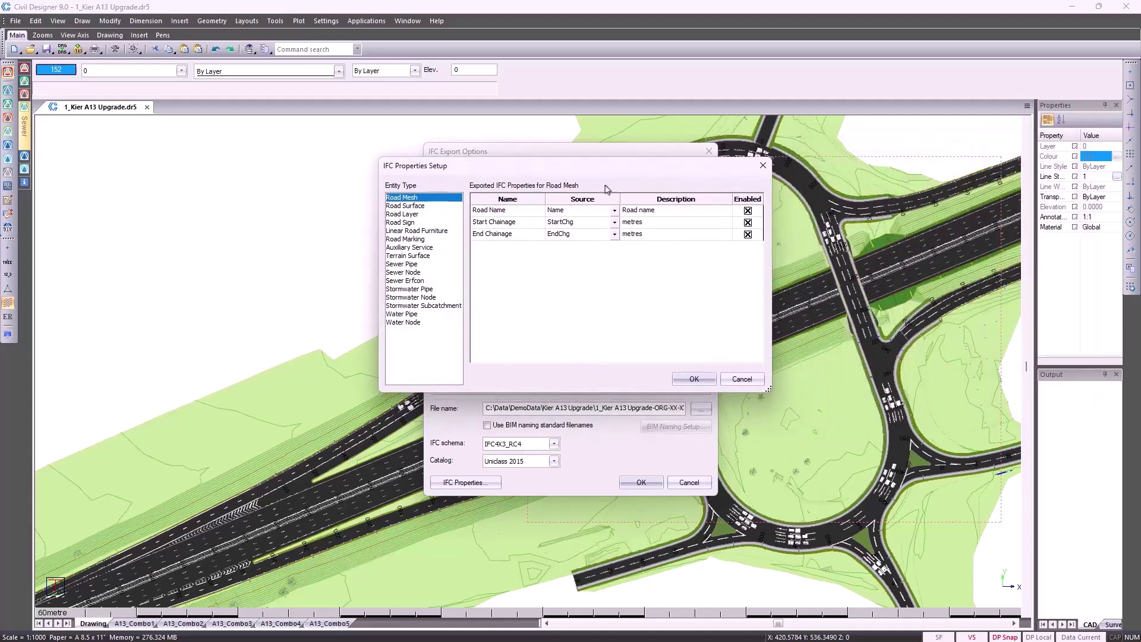
click(748, 211)
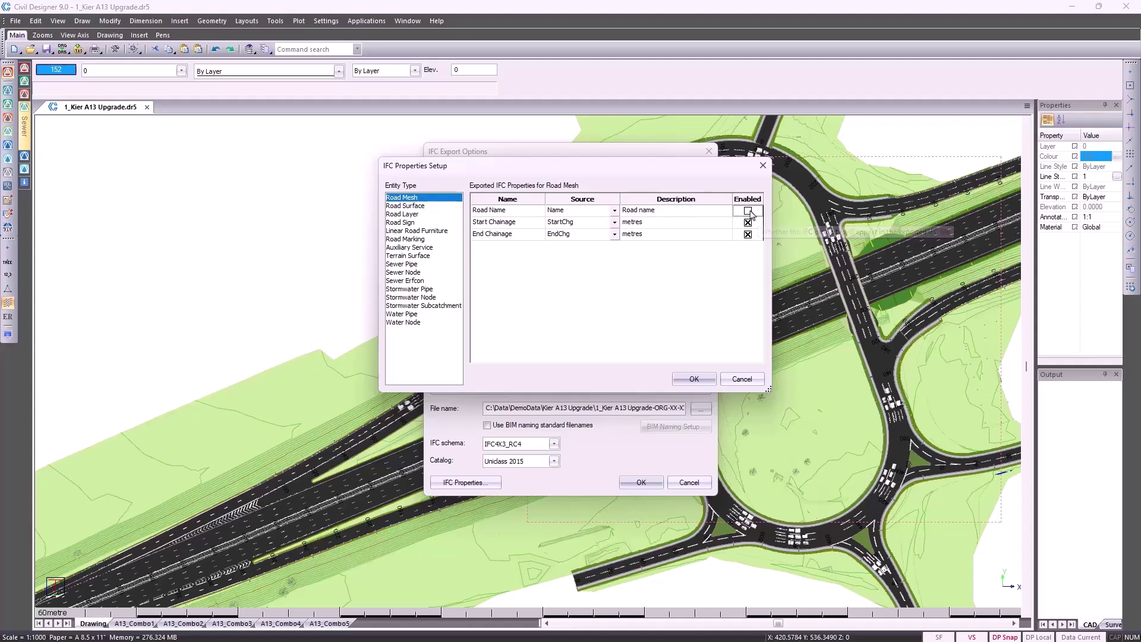
right_click(518, 252)
click(523, 255)
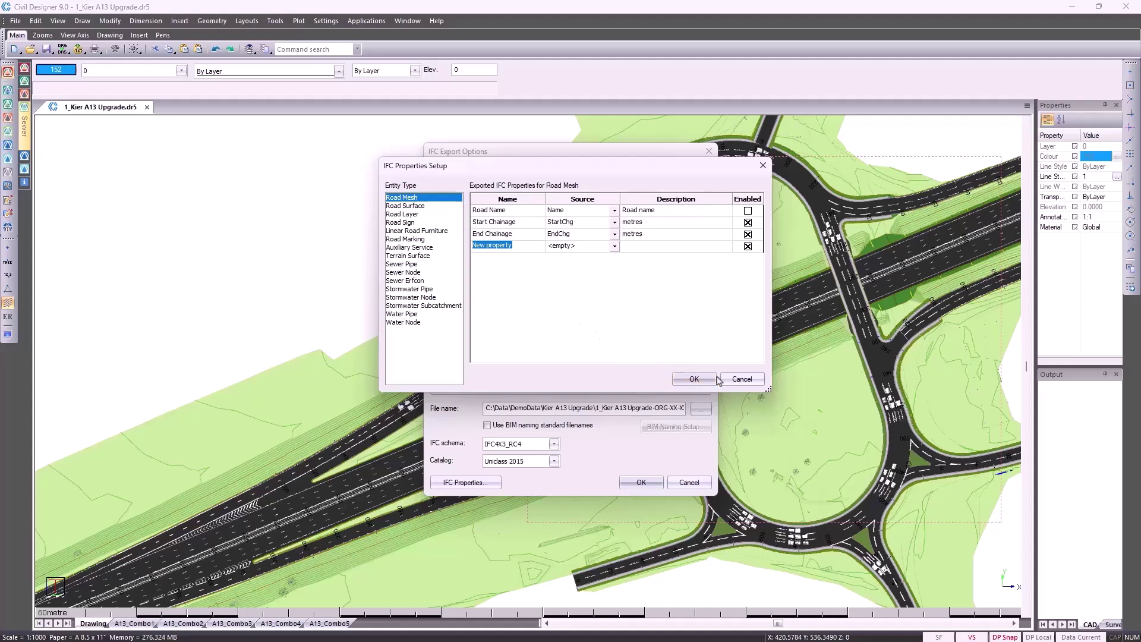
click(741, 379)
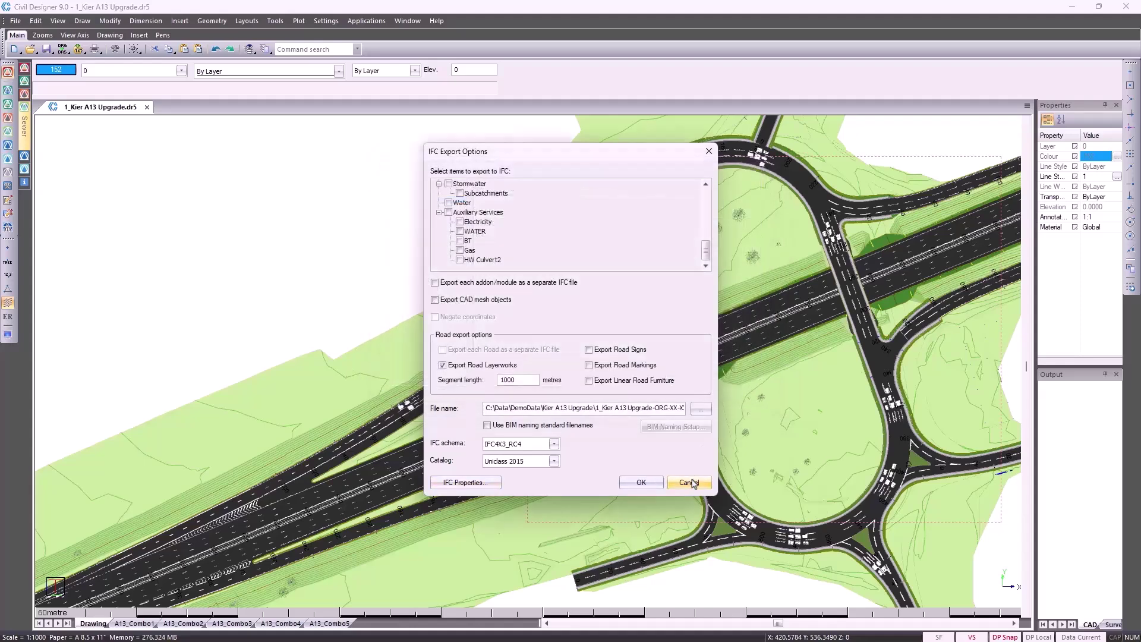
Cancel the IFC export and show the Applications menu listing Roads, Sewer and Signage.
click(689, 482)
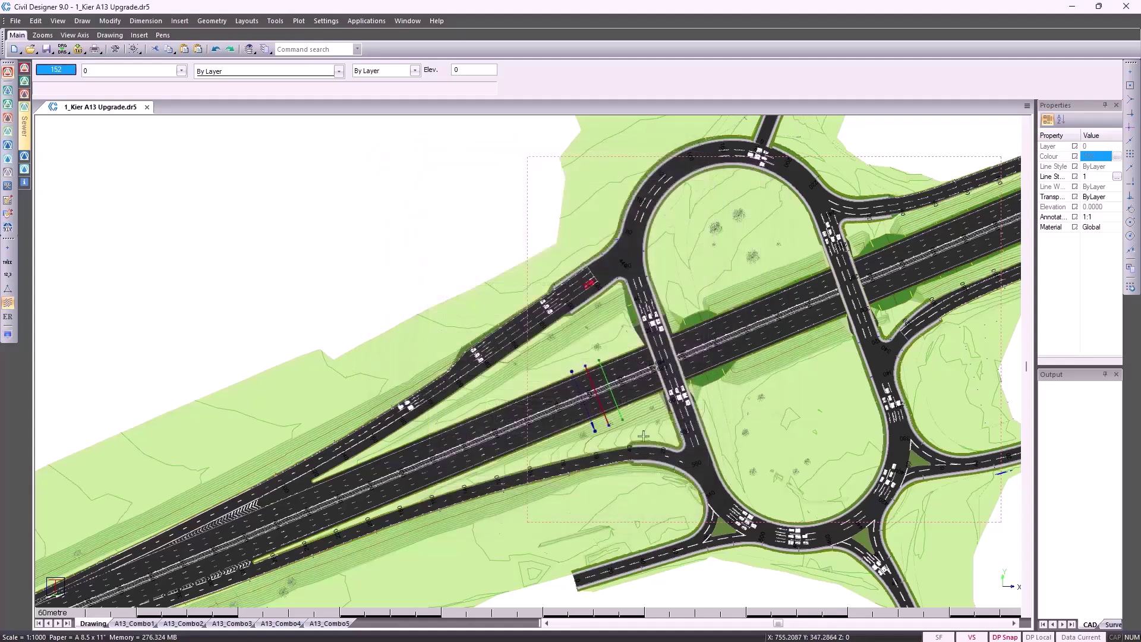
click(365, 21)
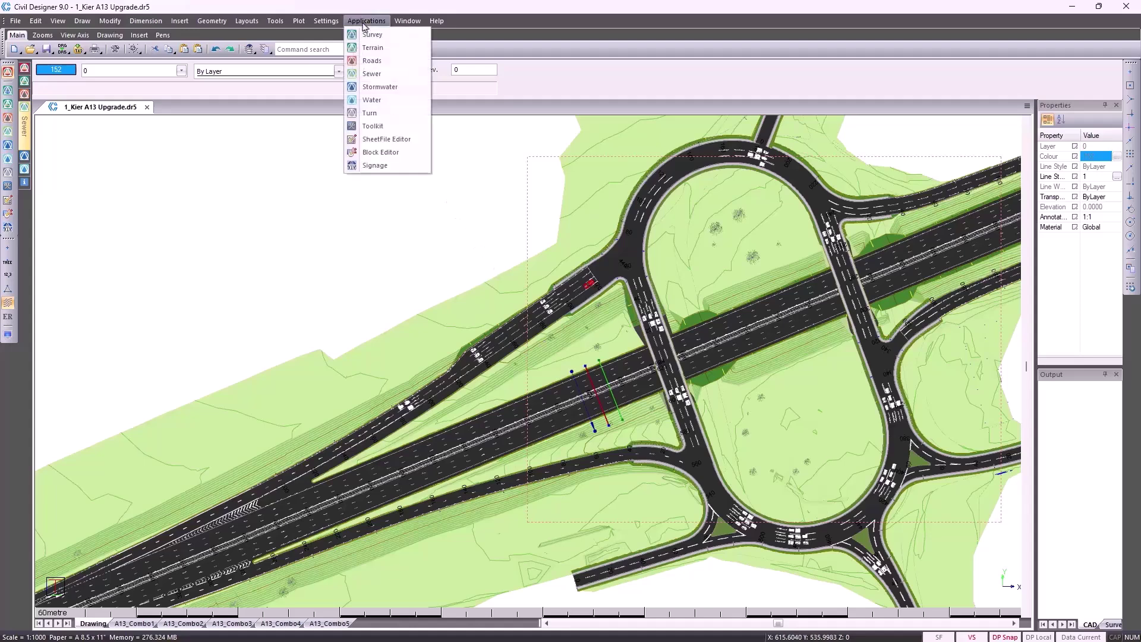